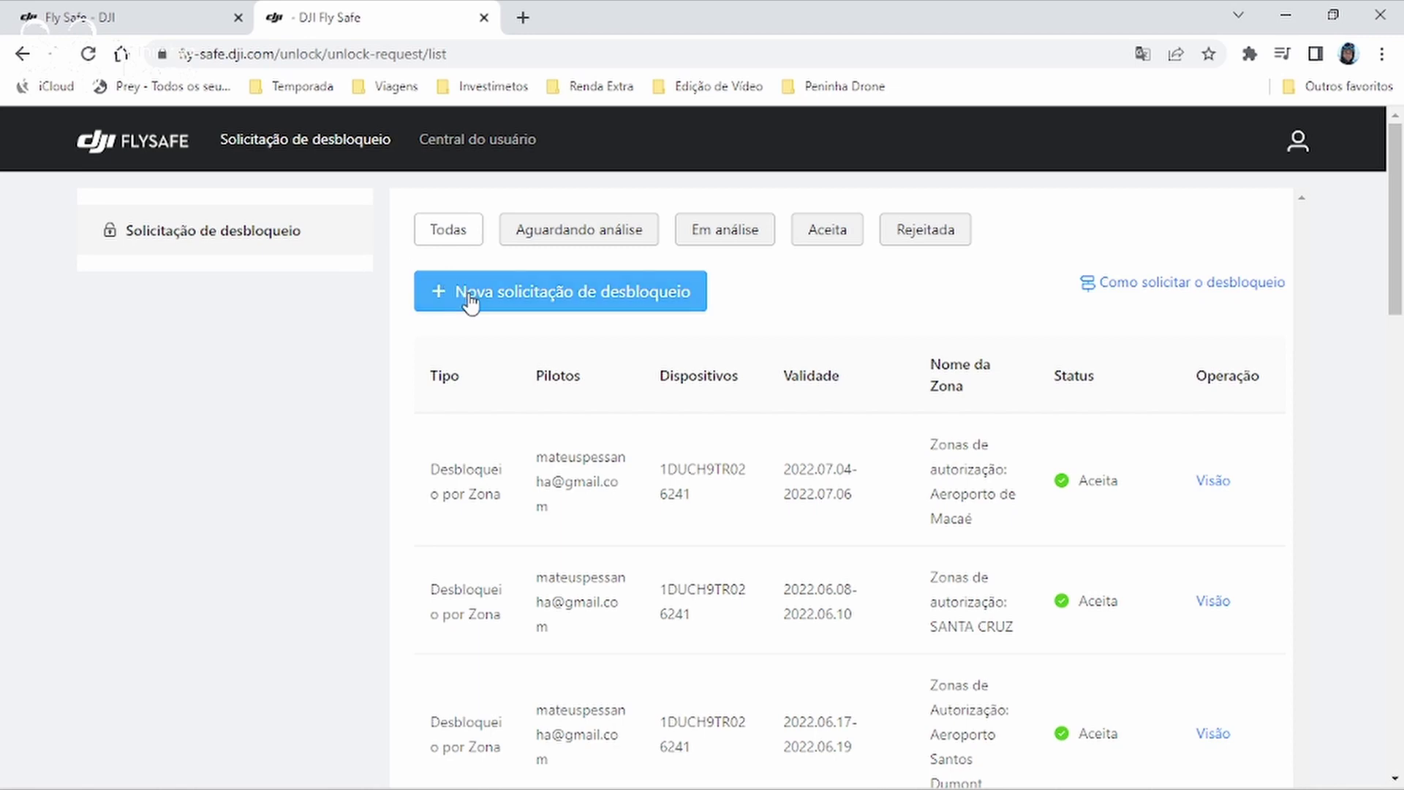
Start a new unlock request, accept the terms, and choose Desbloqueio por Zona.
left_click(502, 300)
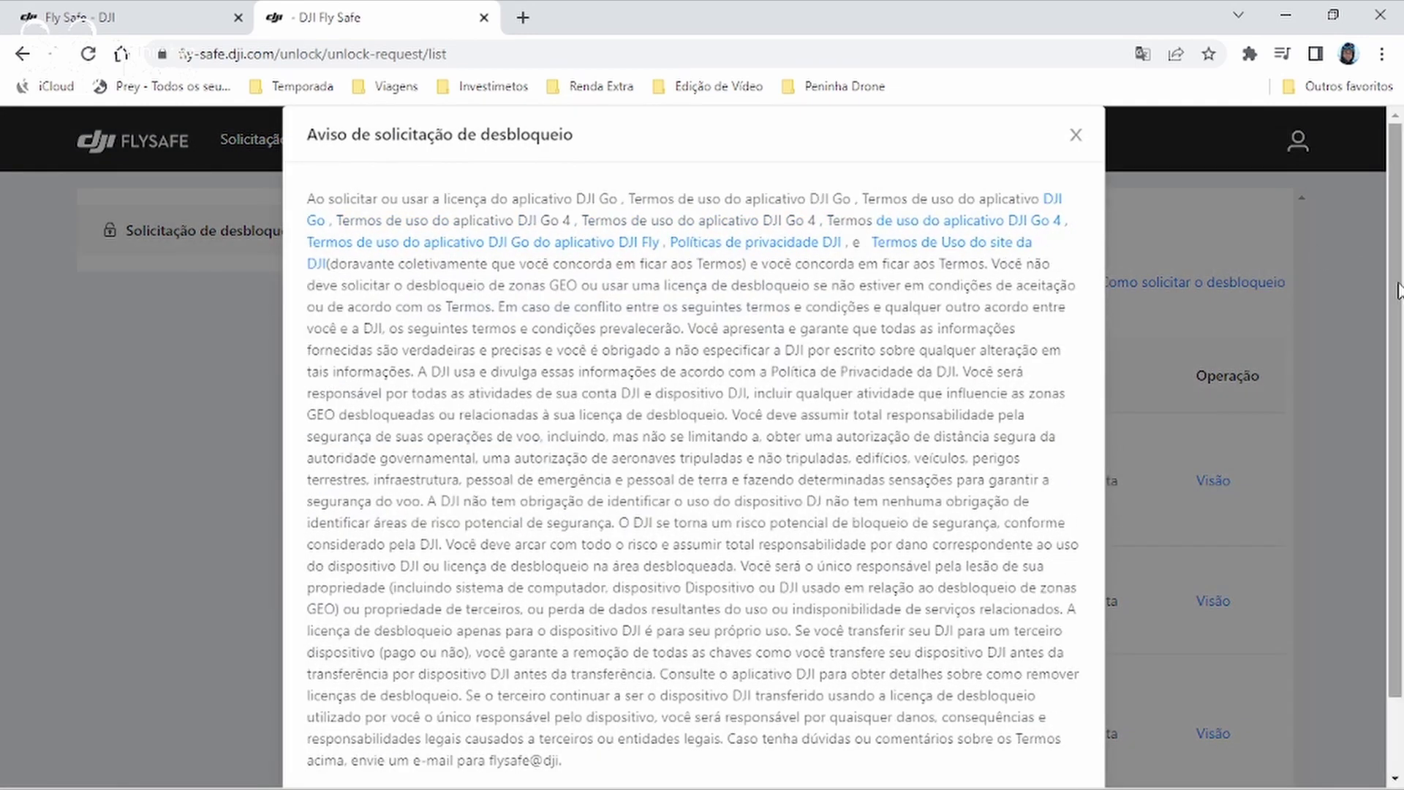
left_click_drag(1398, 291, 1400, 296)
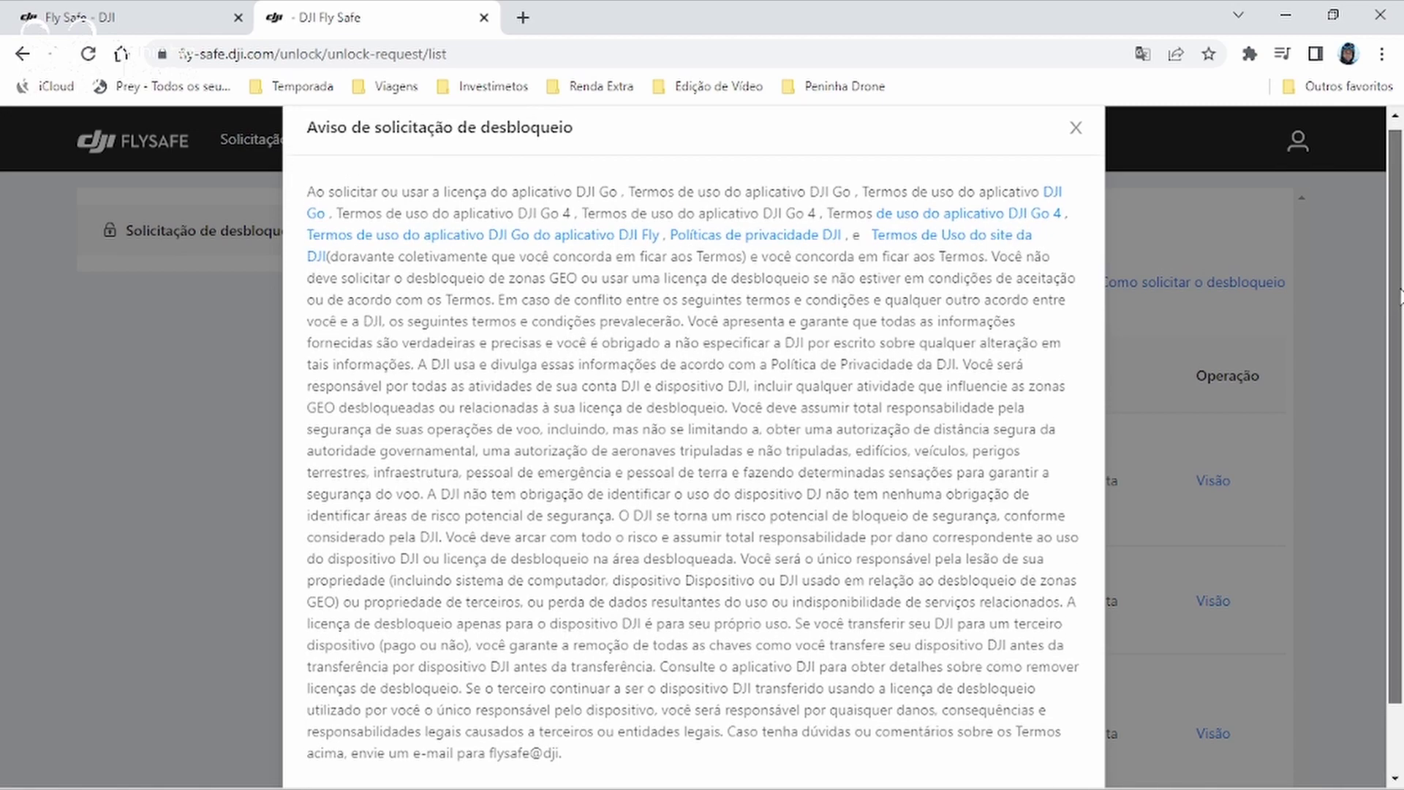
scroll(1400, 296, "down", 1)
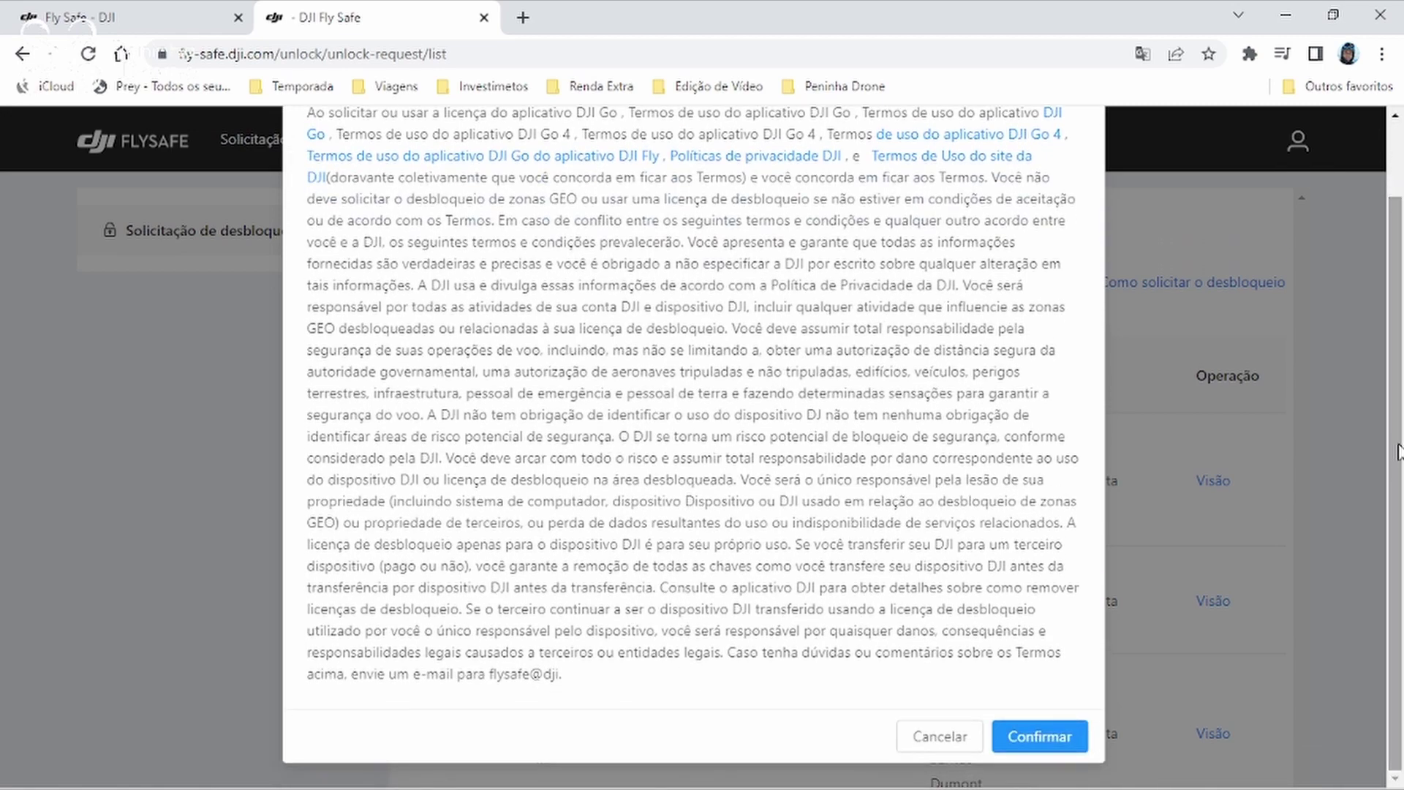
left_click(1042, 737)
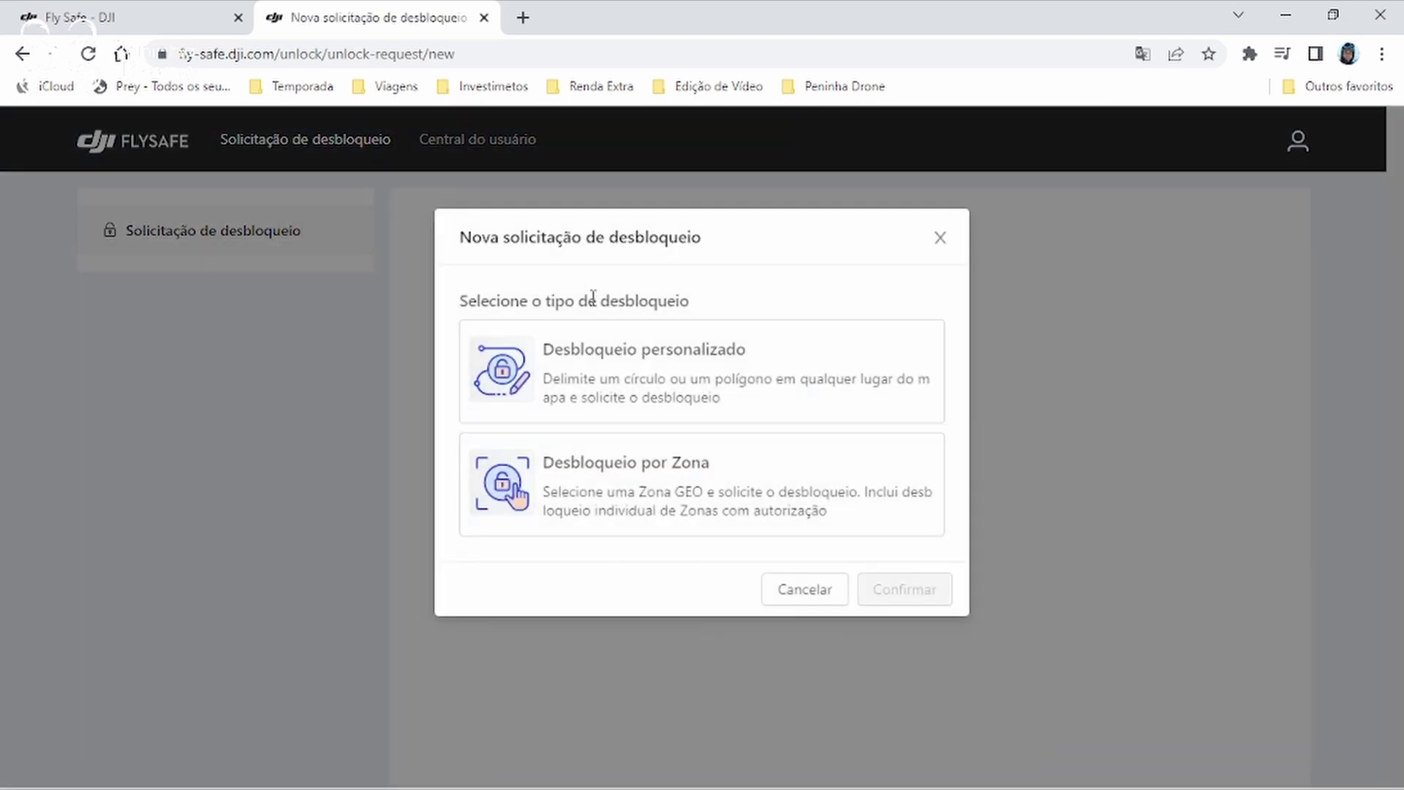
left_click(627, 486)
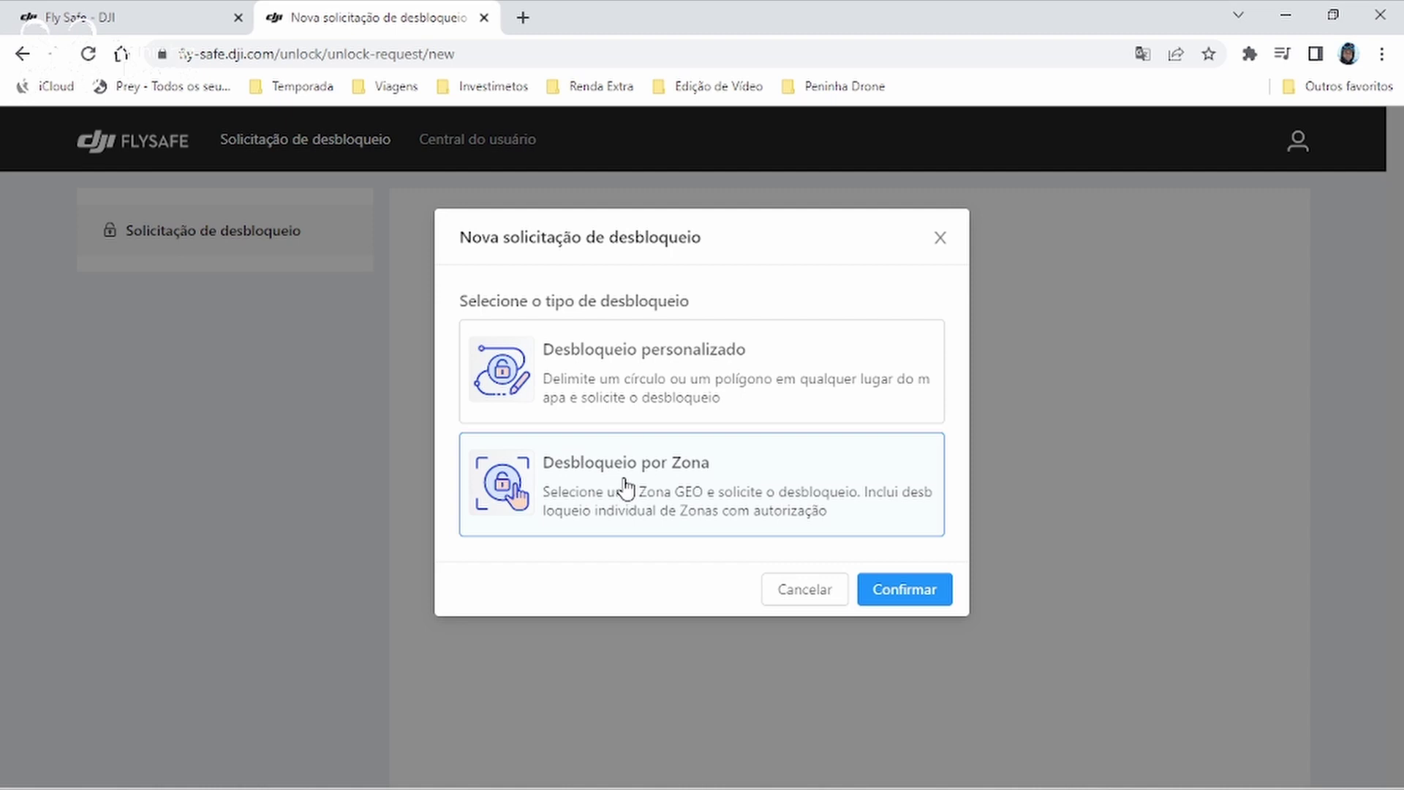
left_click(898, 594)
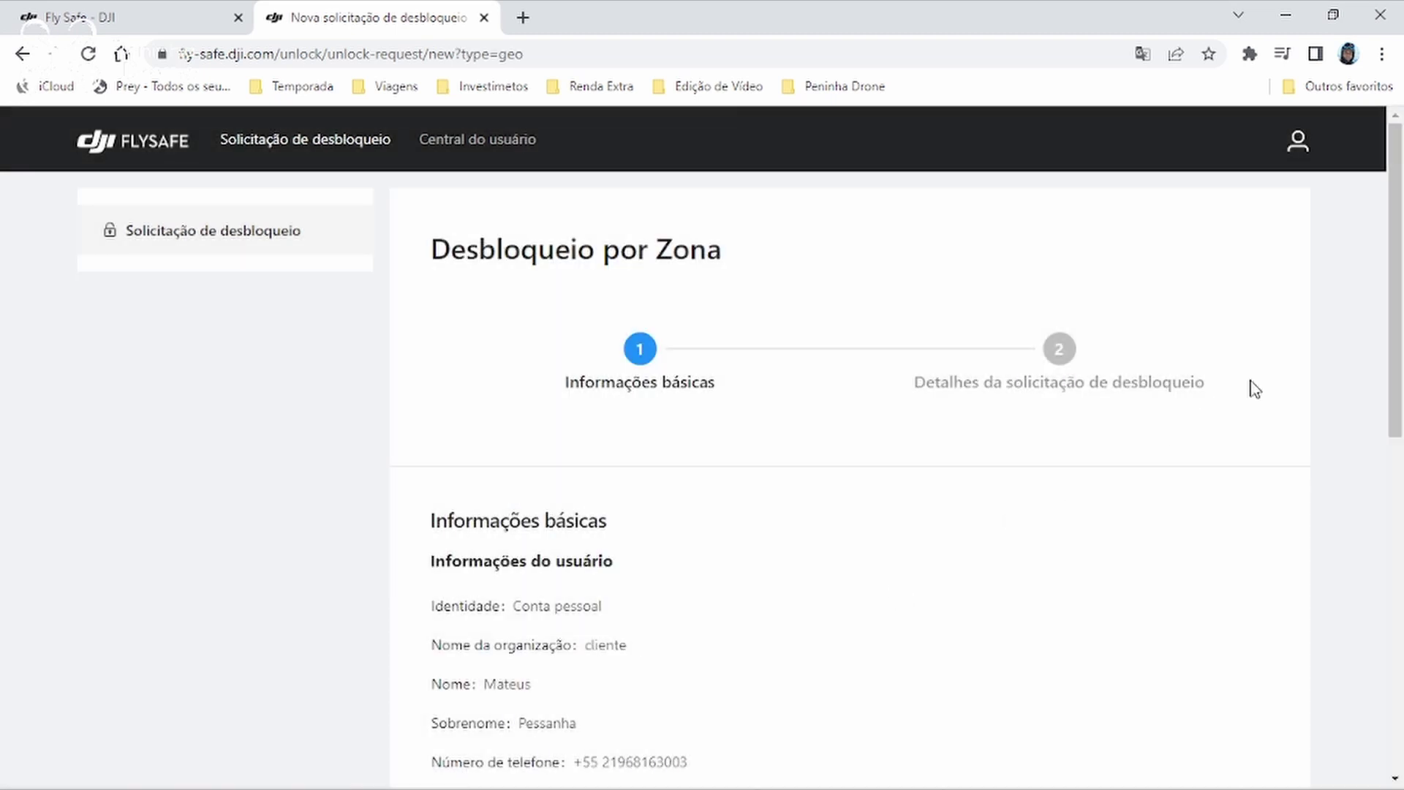
Add the Mavic 2 Enterprise and its serial number to the request's devices.
left_click_drag(1394, 352, 1399, 588)
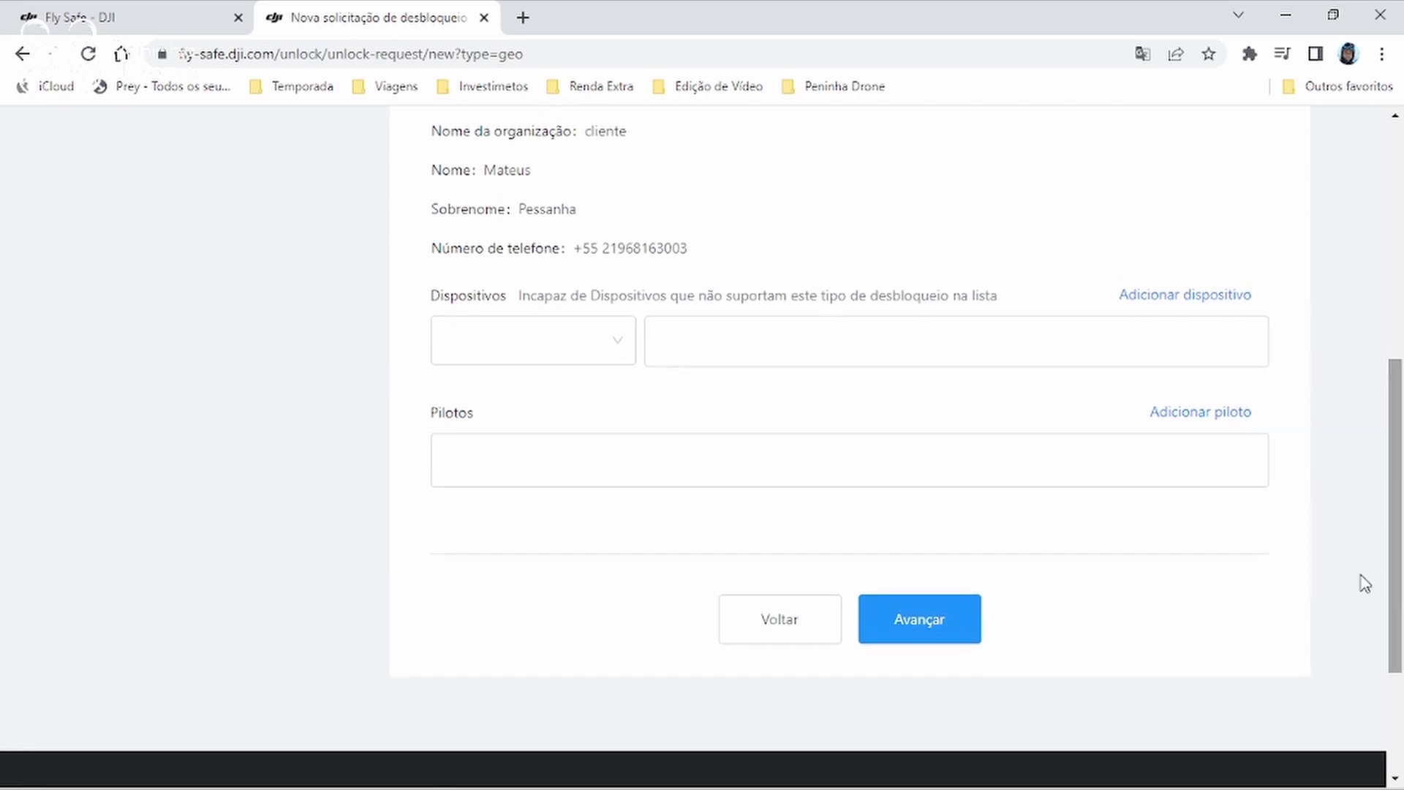
left_click(624, 350)
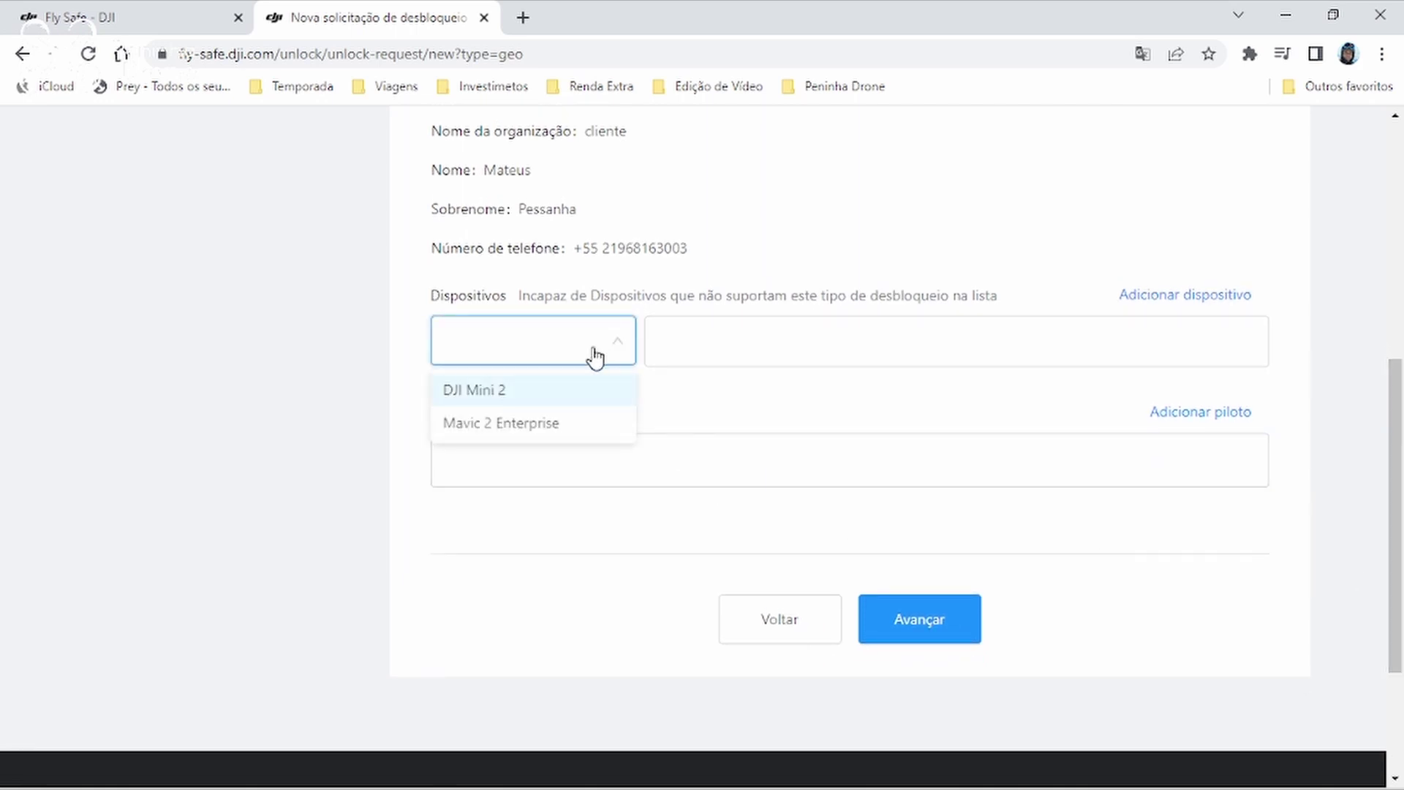
left_click(533, 433)
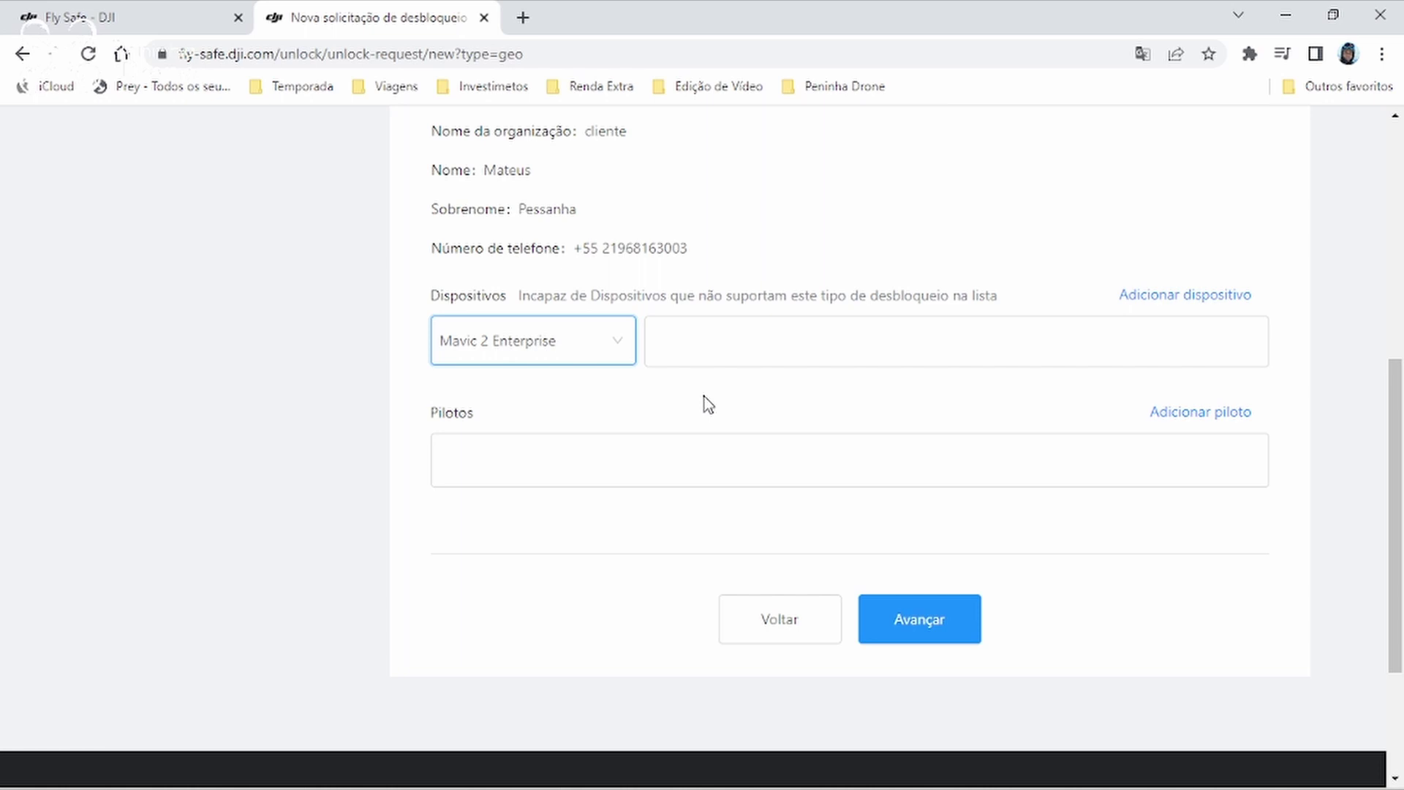
left_click(693, 340)
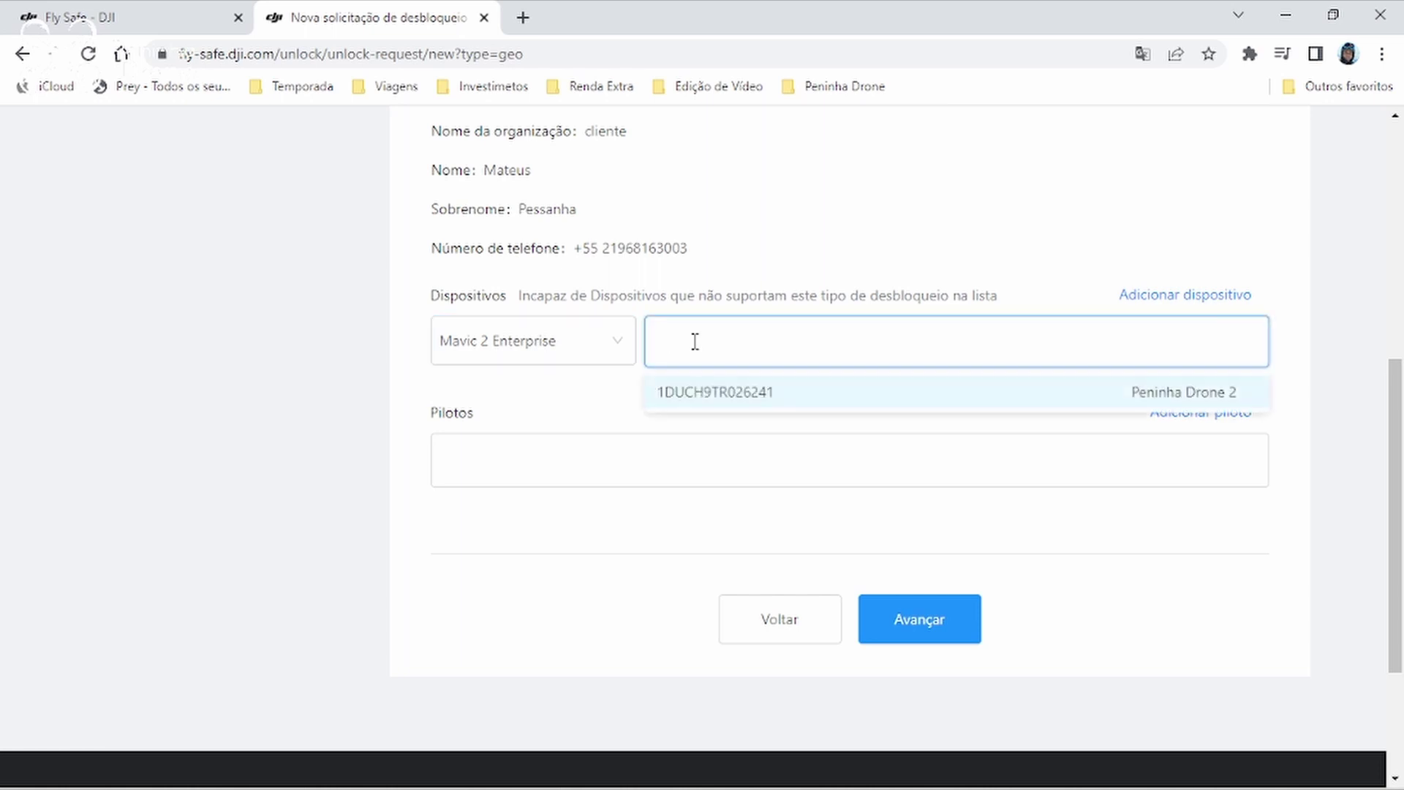
left_click(741, 391)
left_click(743, 393)
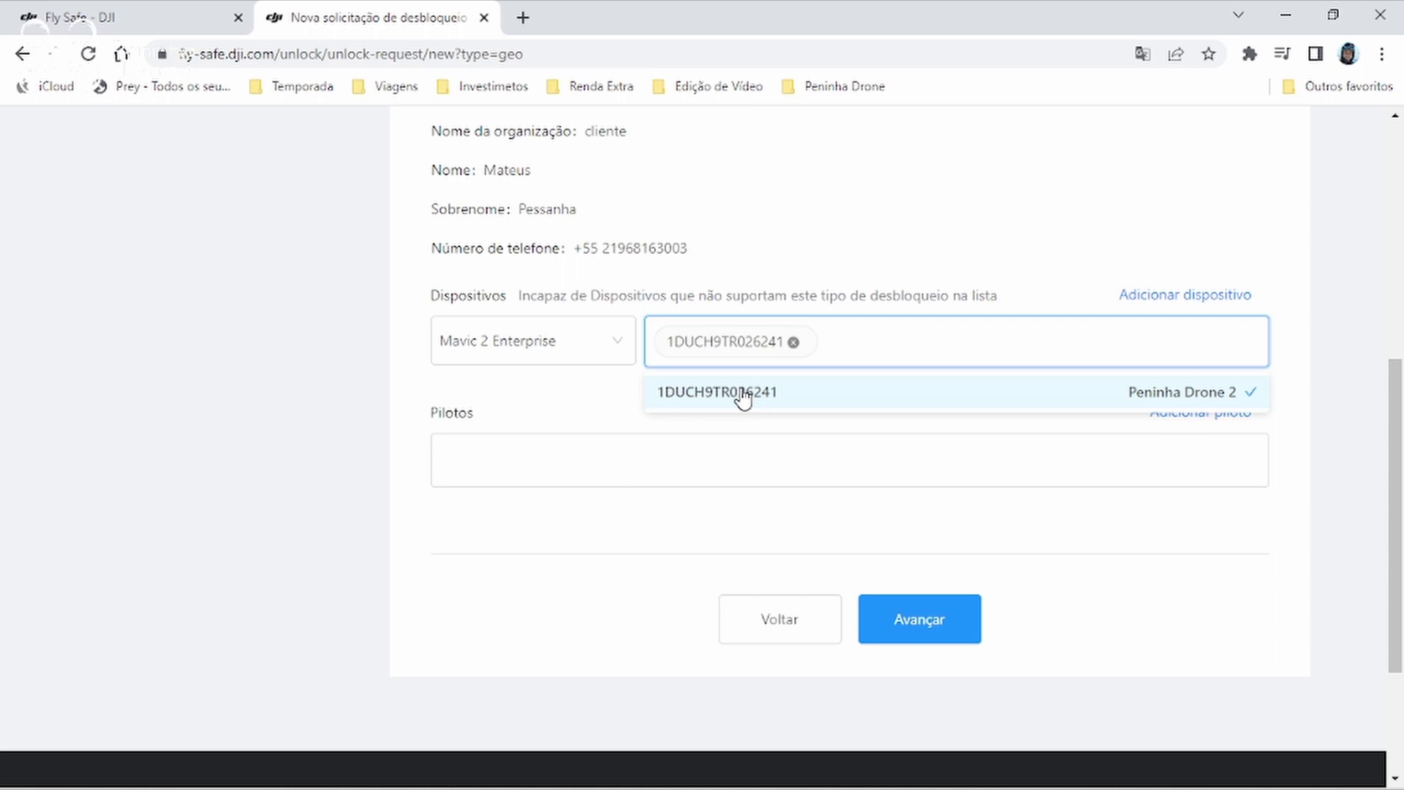
Add the account's pilot under Pilotos and advance to zone selection.
left_click(540, 466)
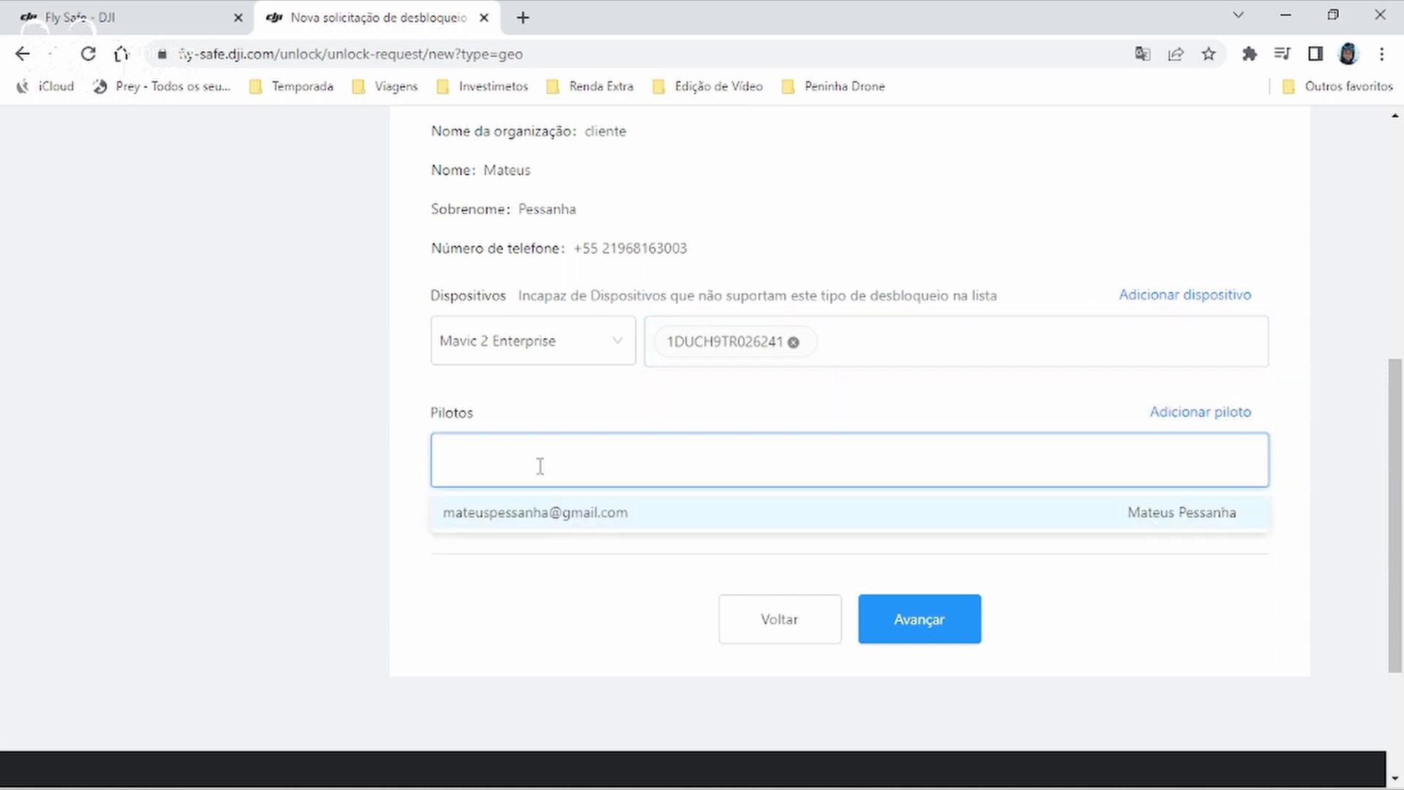
left_click(553, 515)
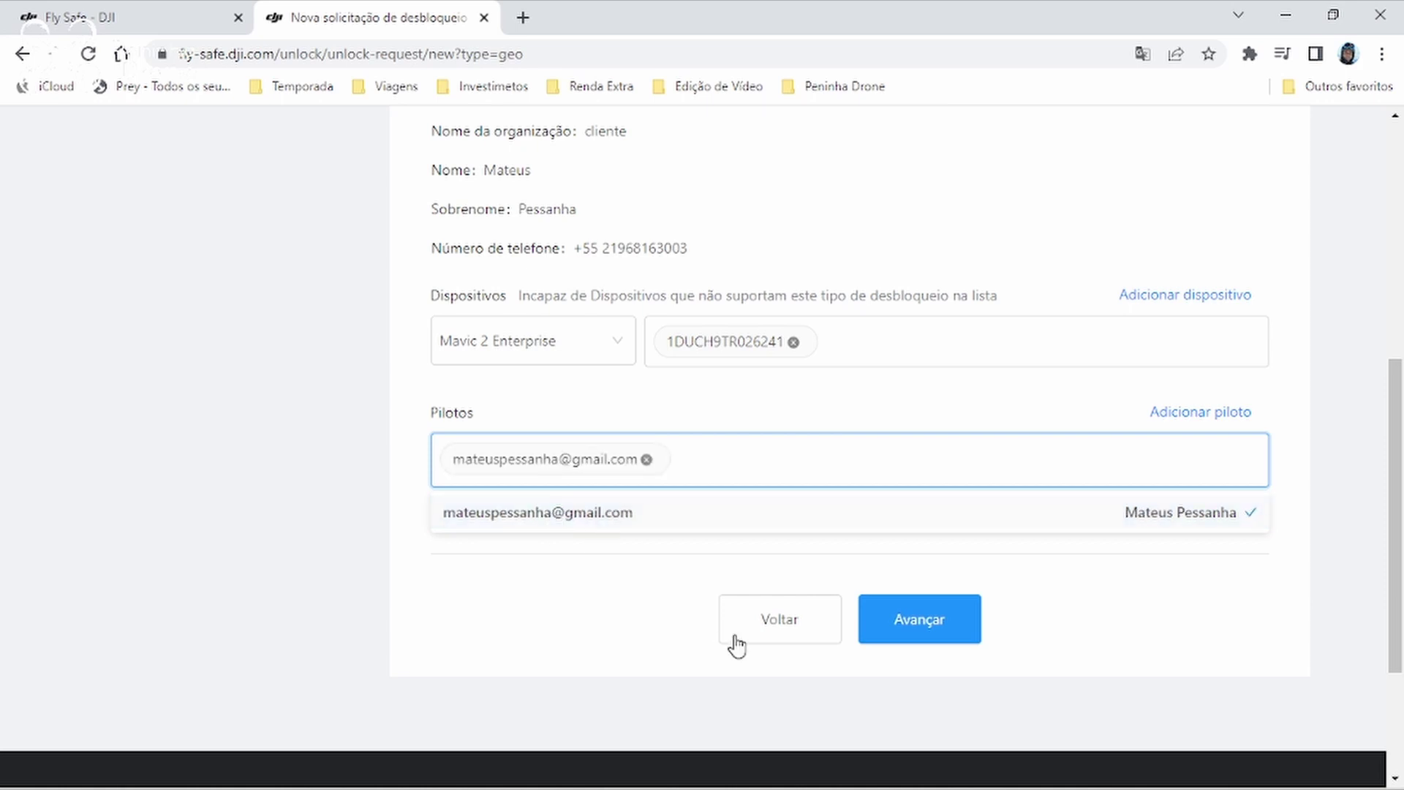
left_click(923, 627)
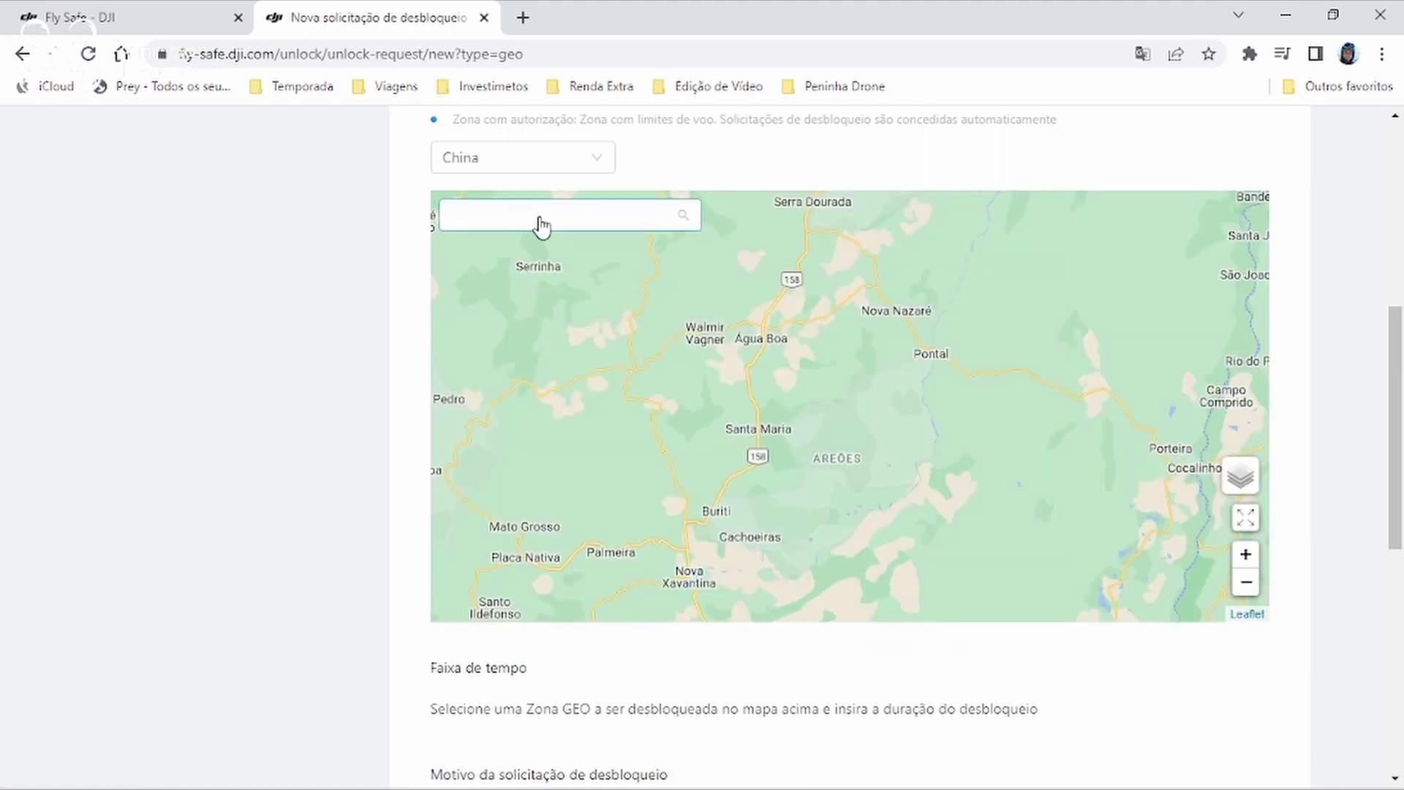
Search the map for 'sdu' and jump to Aeroporto Santos Dumont.
left_click(596, 164)
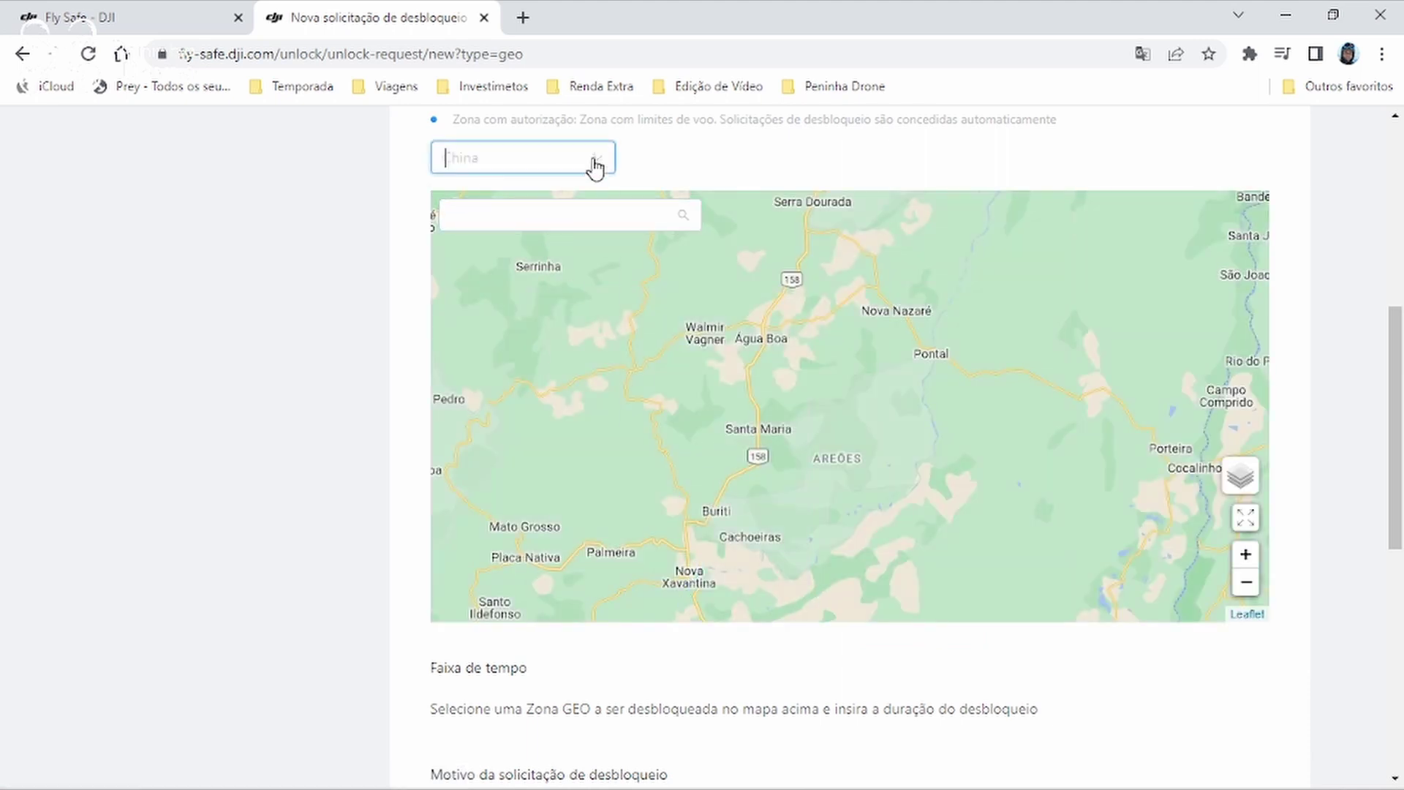
left_click(680, 162)
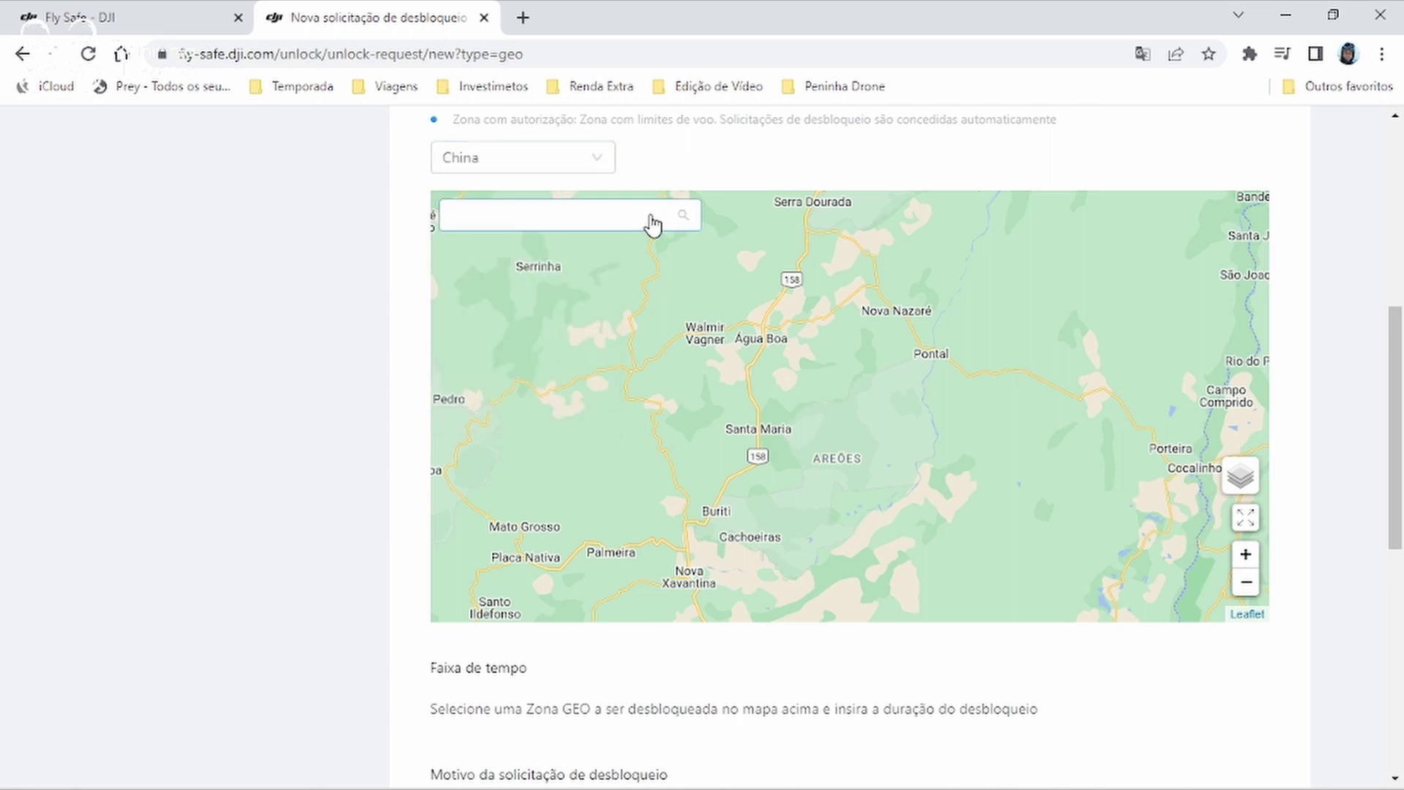
left_click(596, 158)
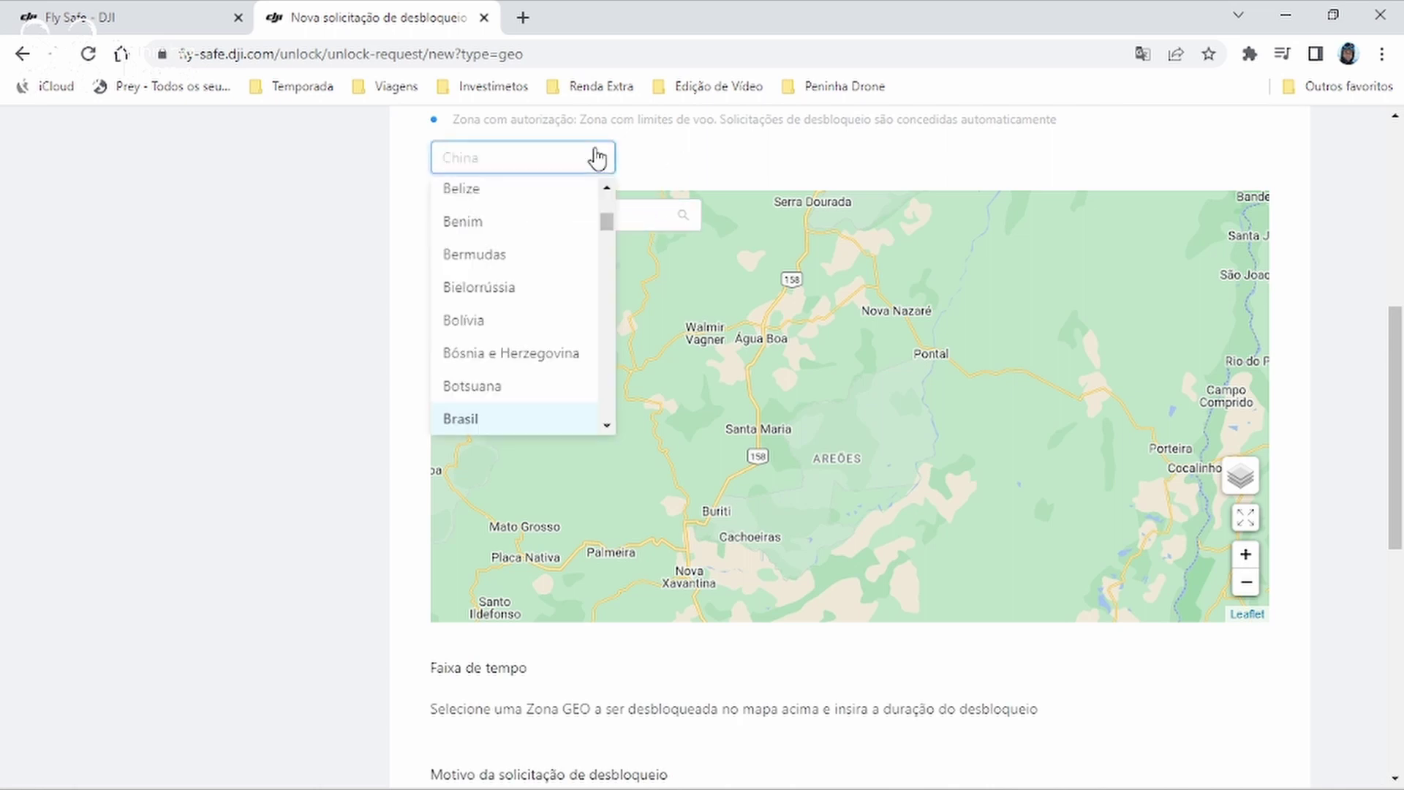
left_click(580, 214)
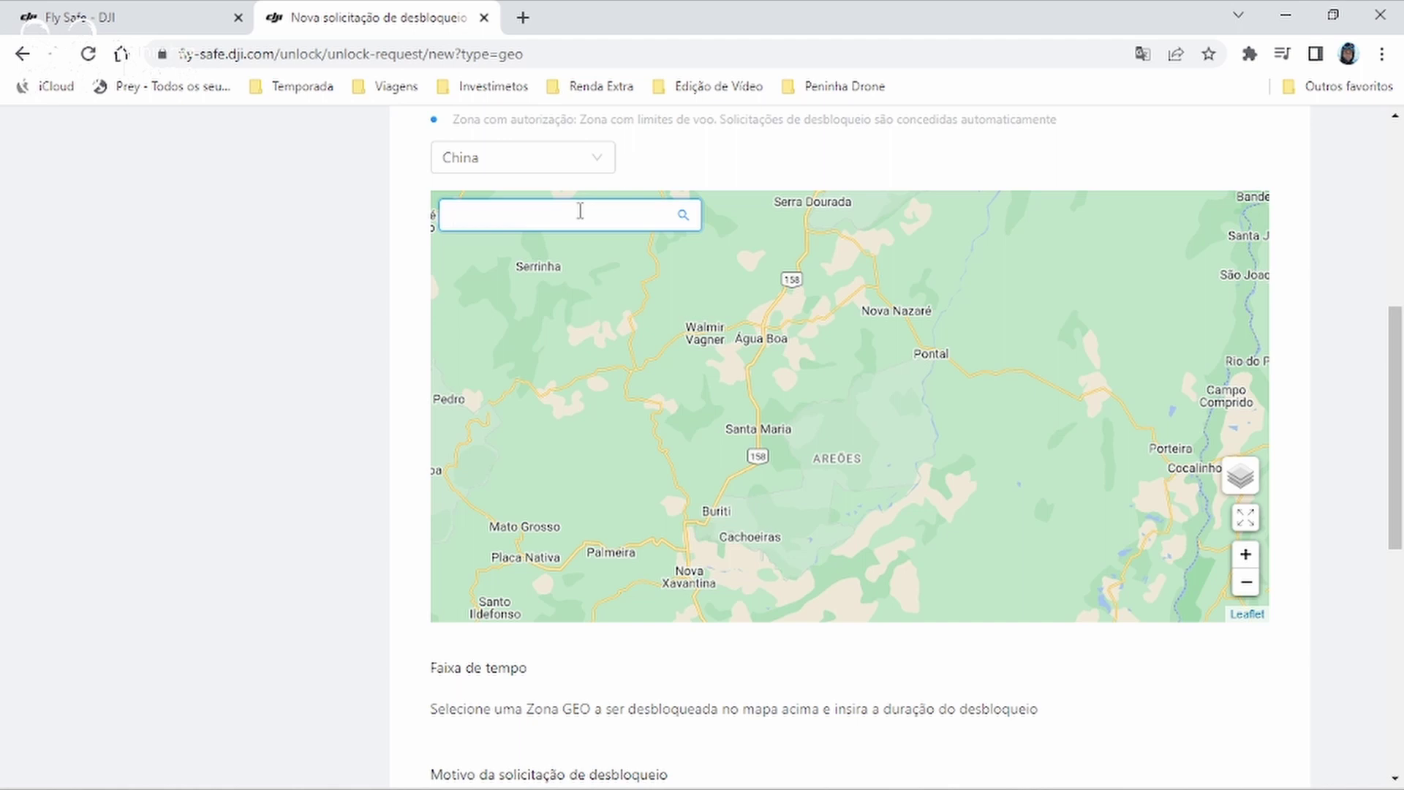
type("sdu")
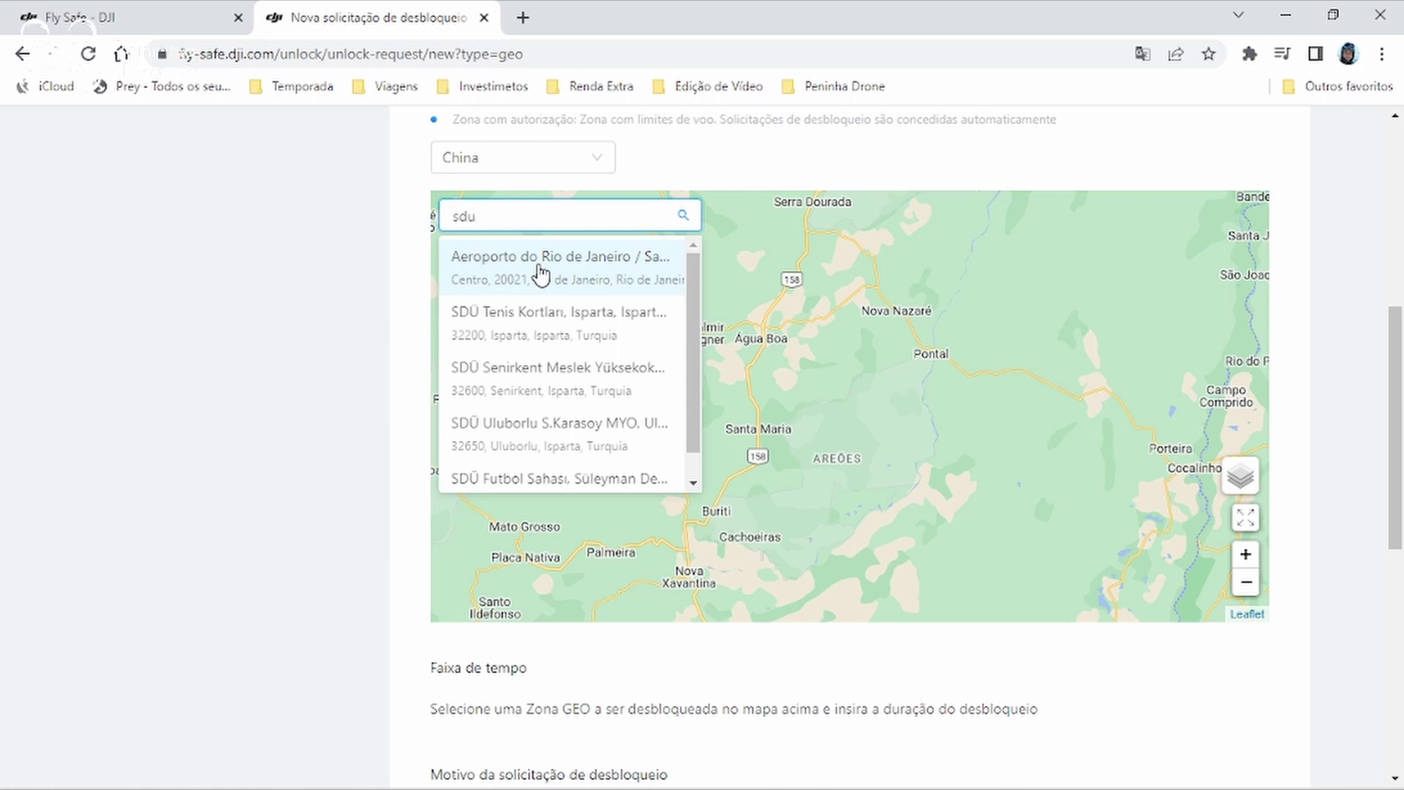
left_click(540, 274)
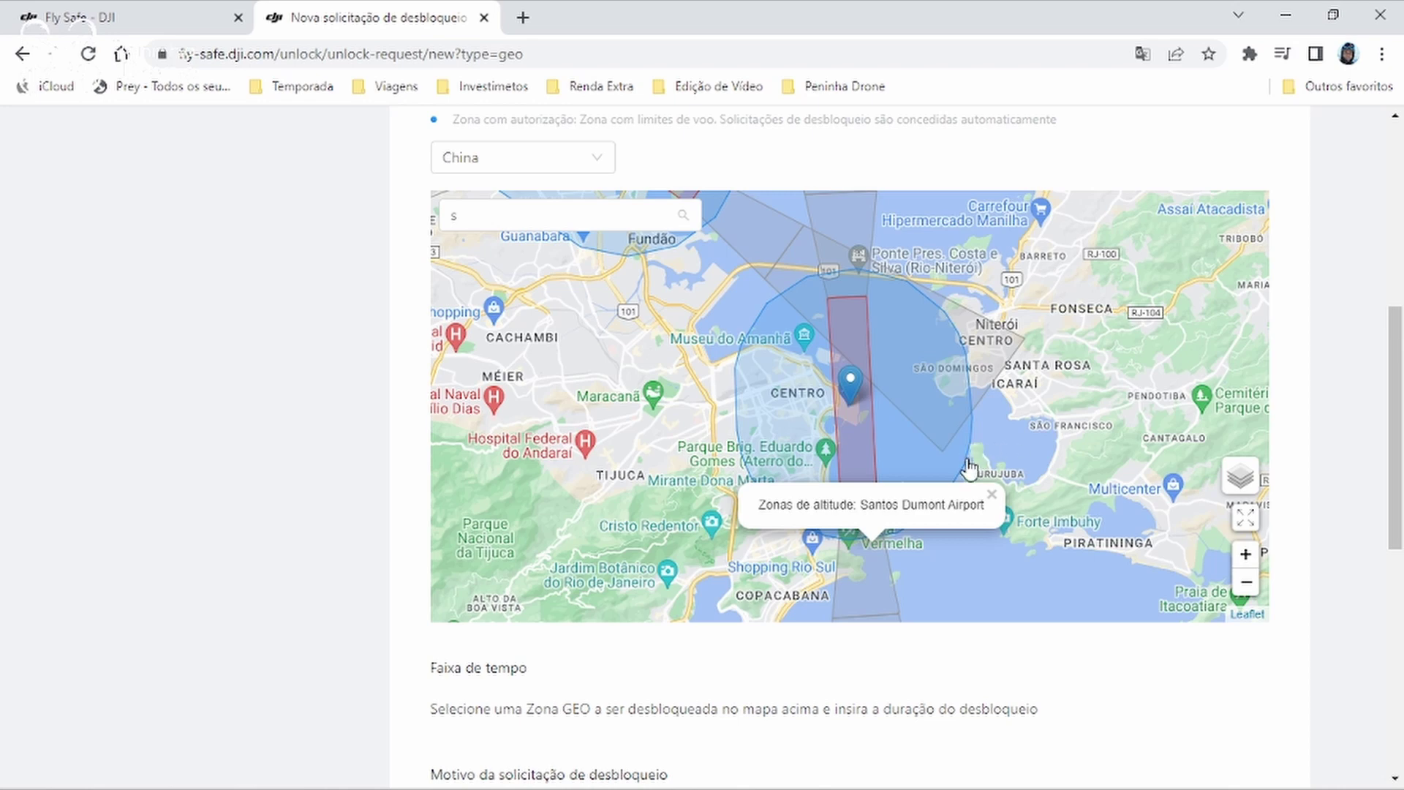
Select the Santos Dumont authorization zone for unlocking.
left_click(966, 454)
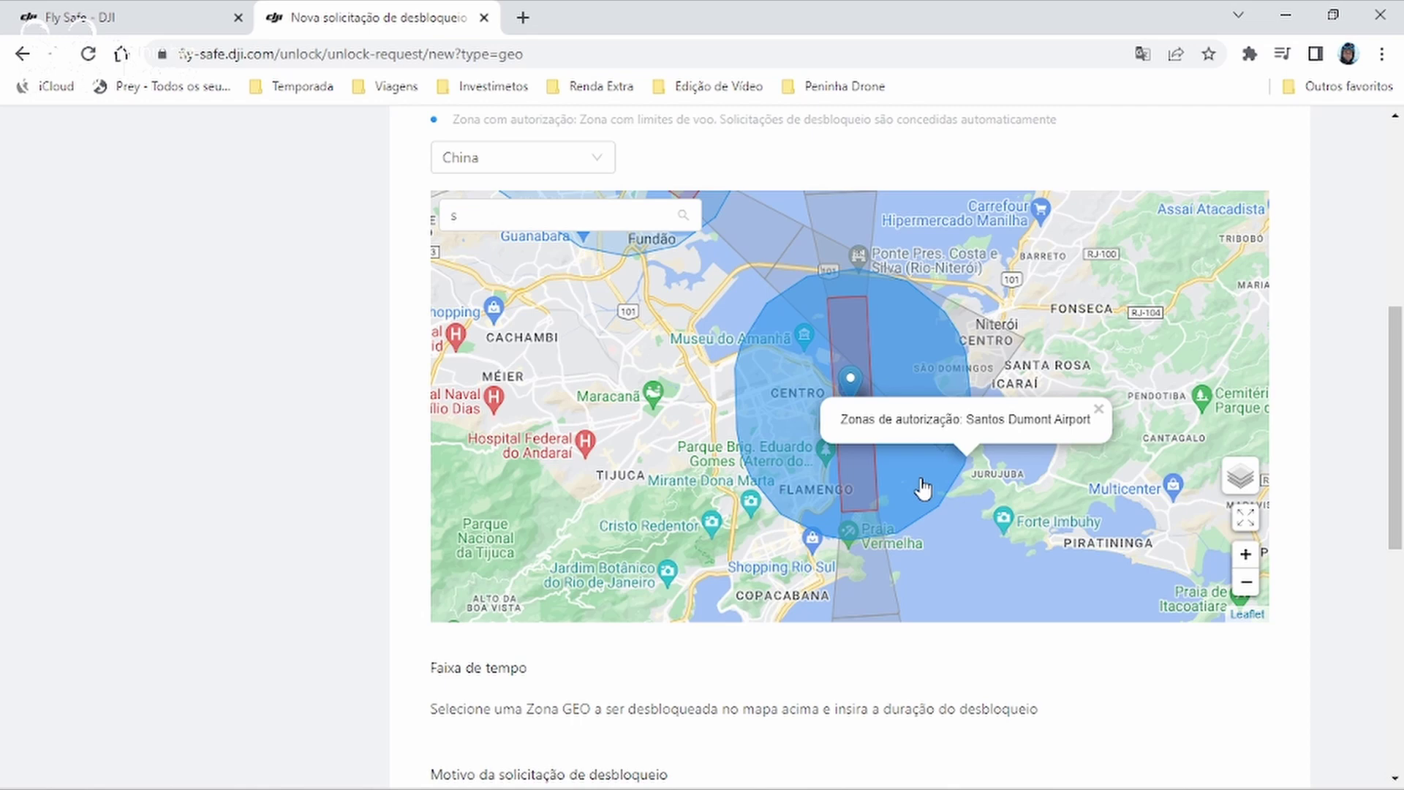
left_click(922, 483)
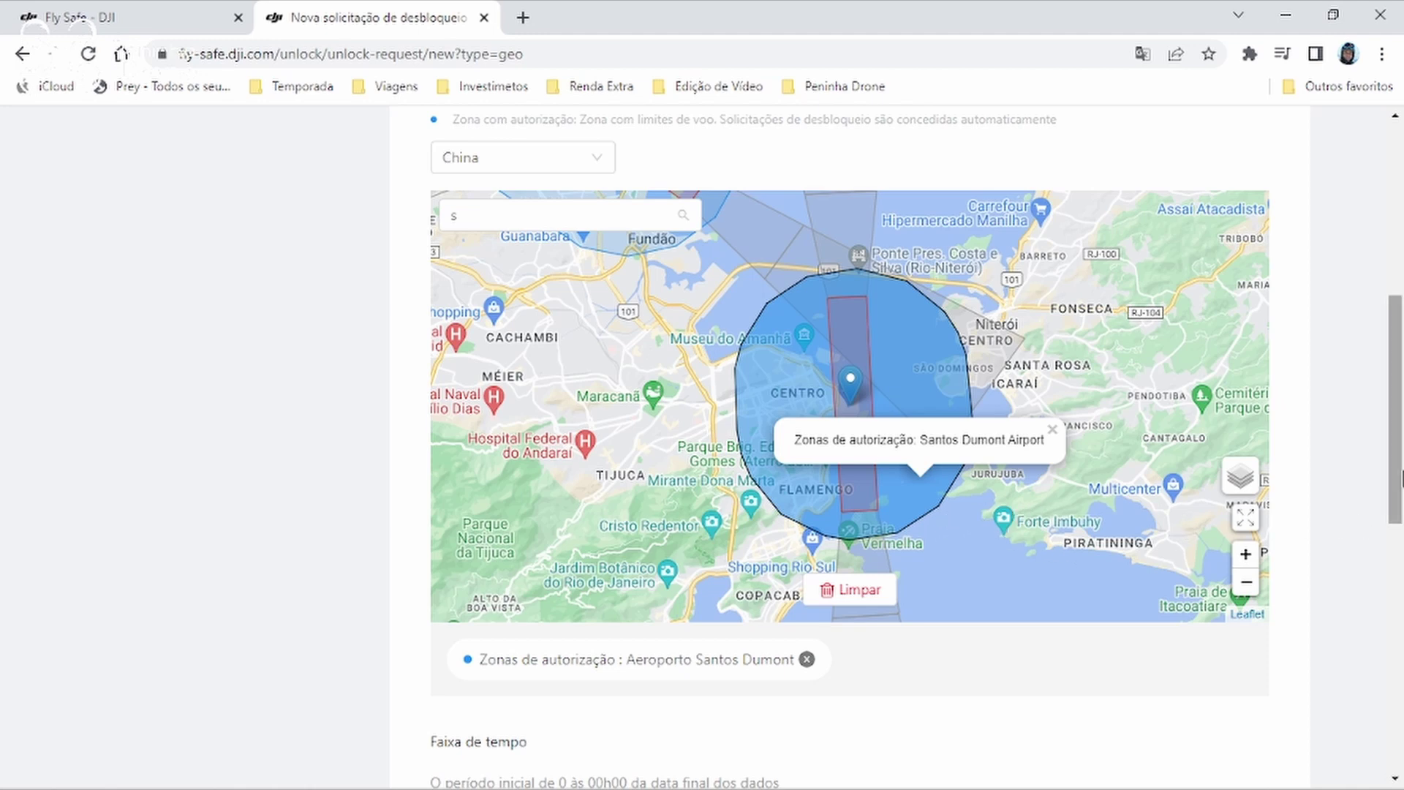
left_click_drag(1400, 442, 1400, 609)
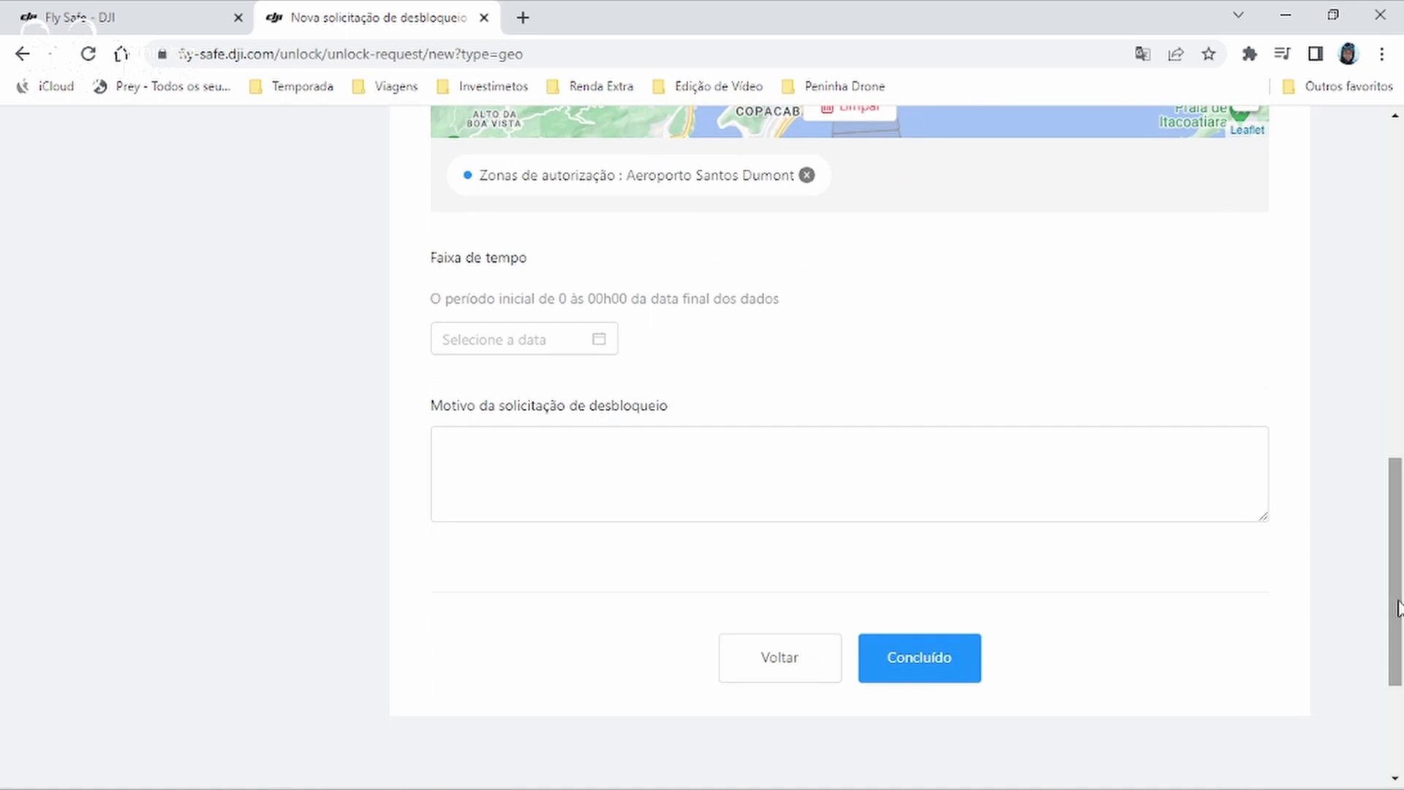
Set start date 25 August 2022, reason 'Captação de imágens aéreas de um casamento', and submit.
left_click(598, 339)
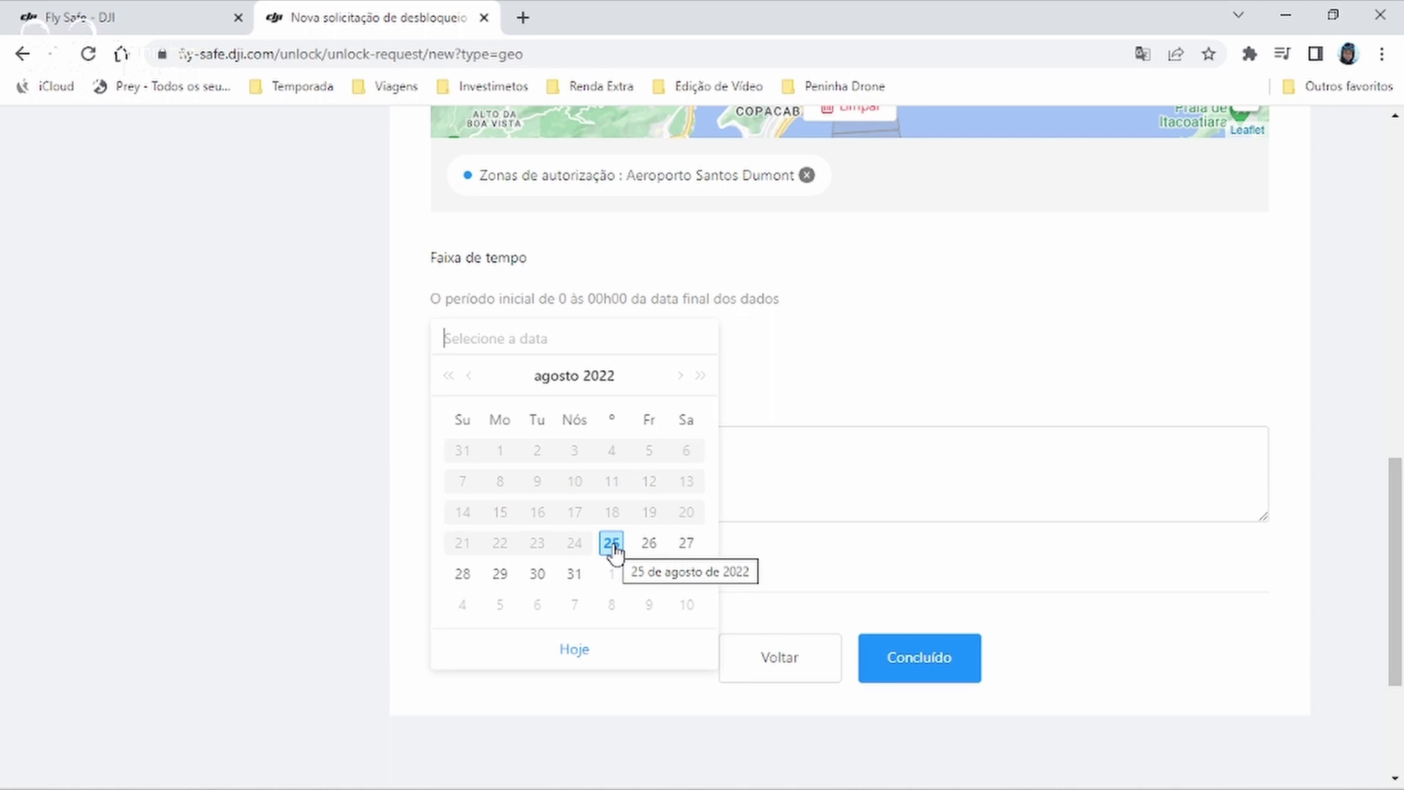
left_click(613, 543)
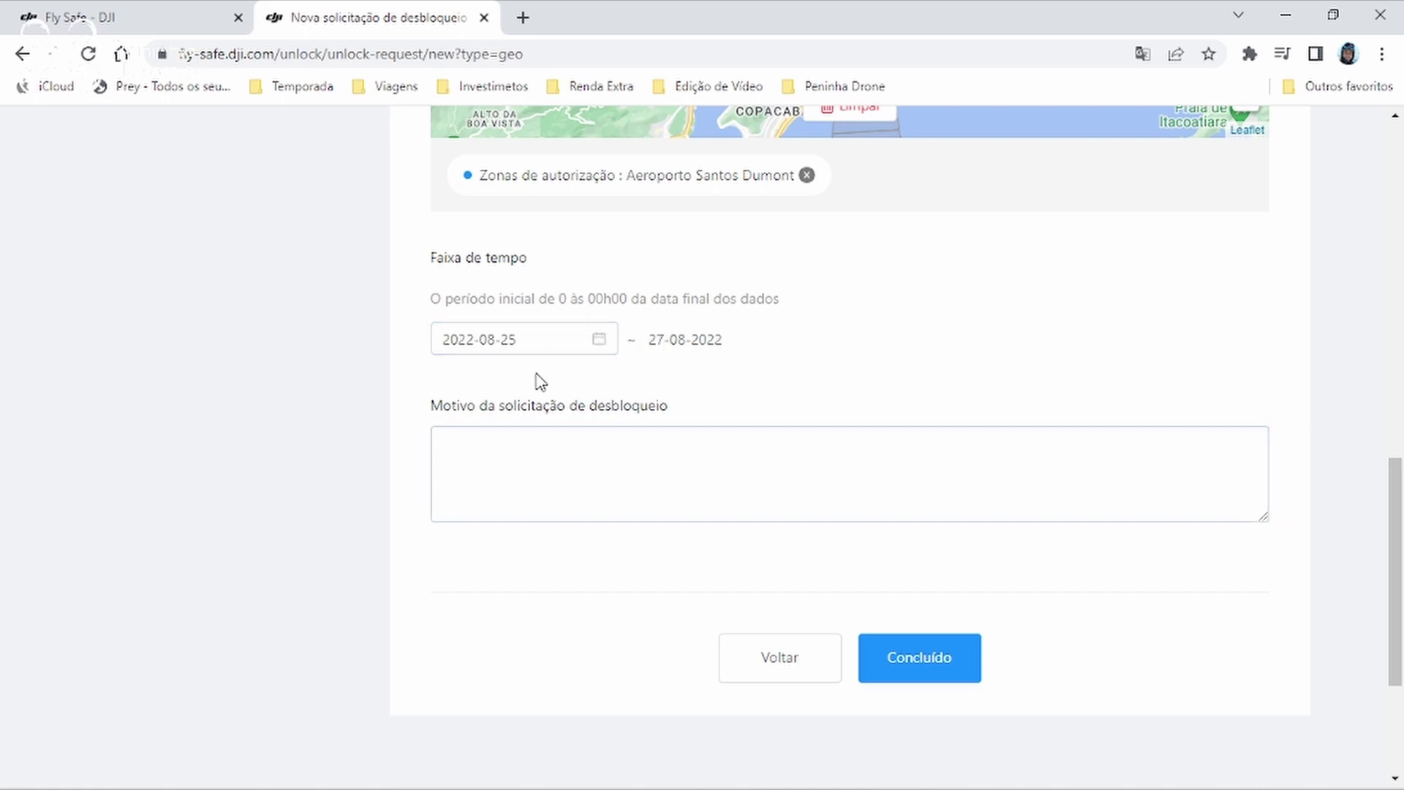
left_click(618, 454)
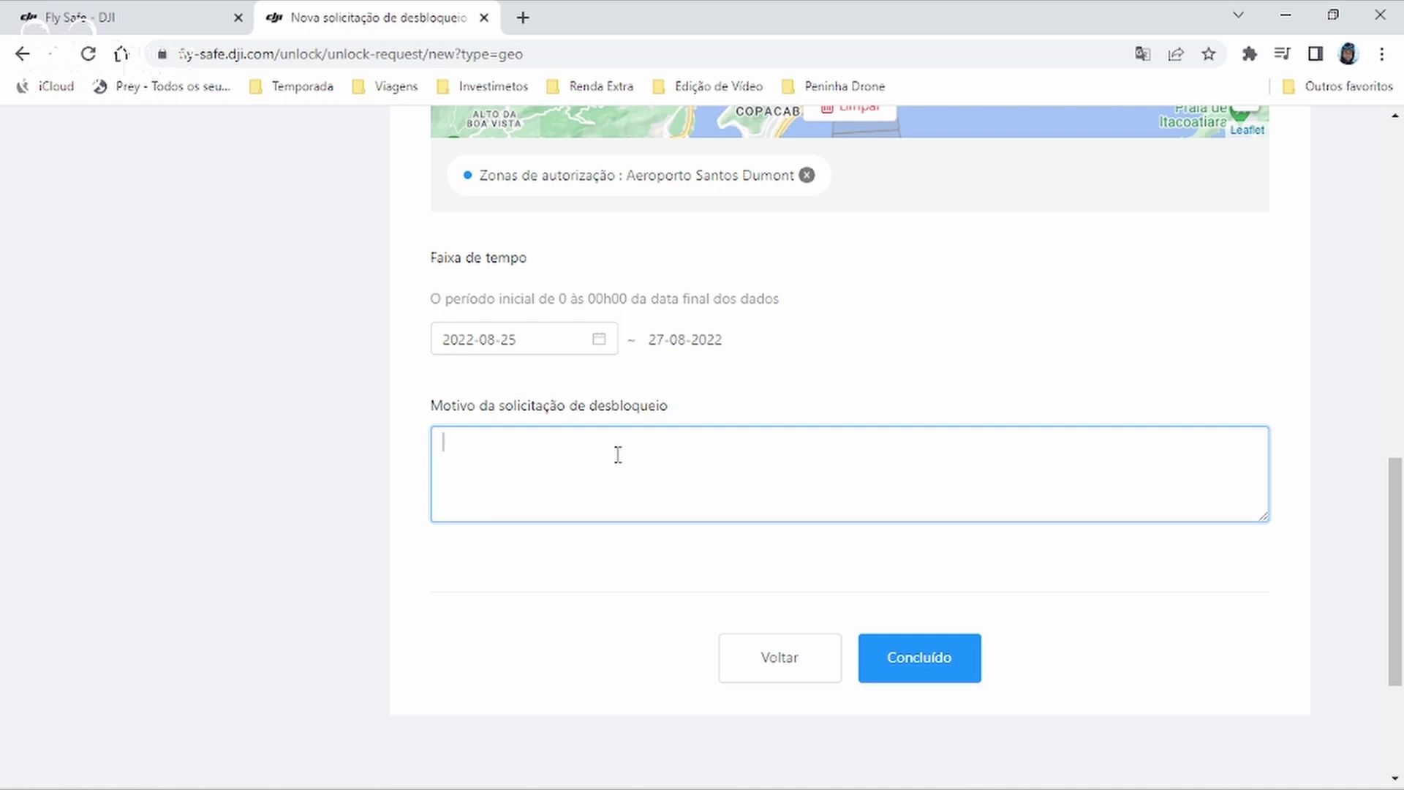
type("Captação de imágens ")
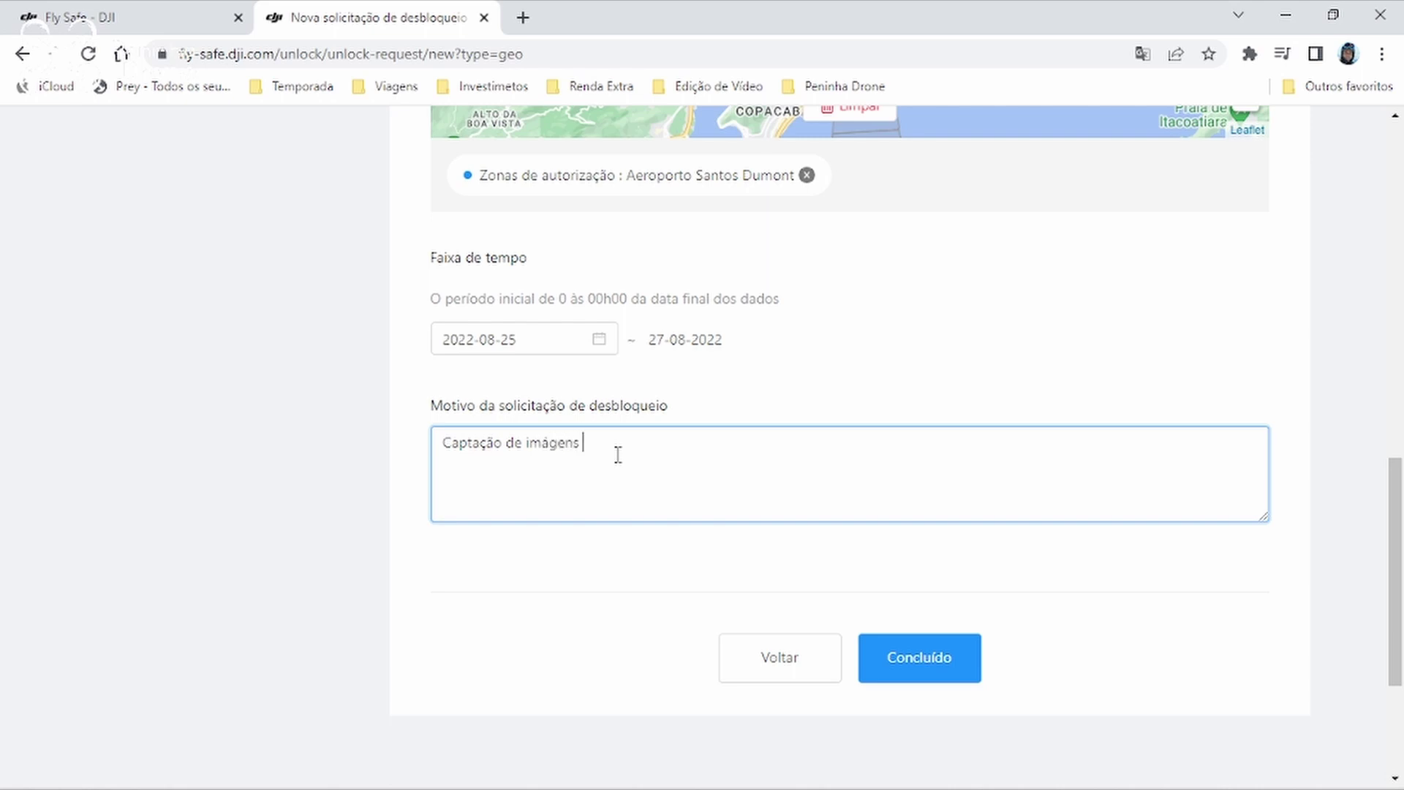
type("aéreas de um casamento.")
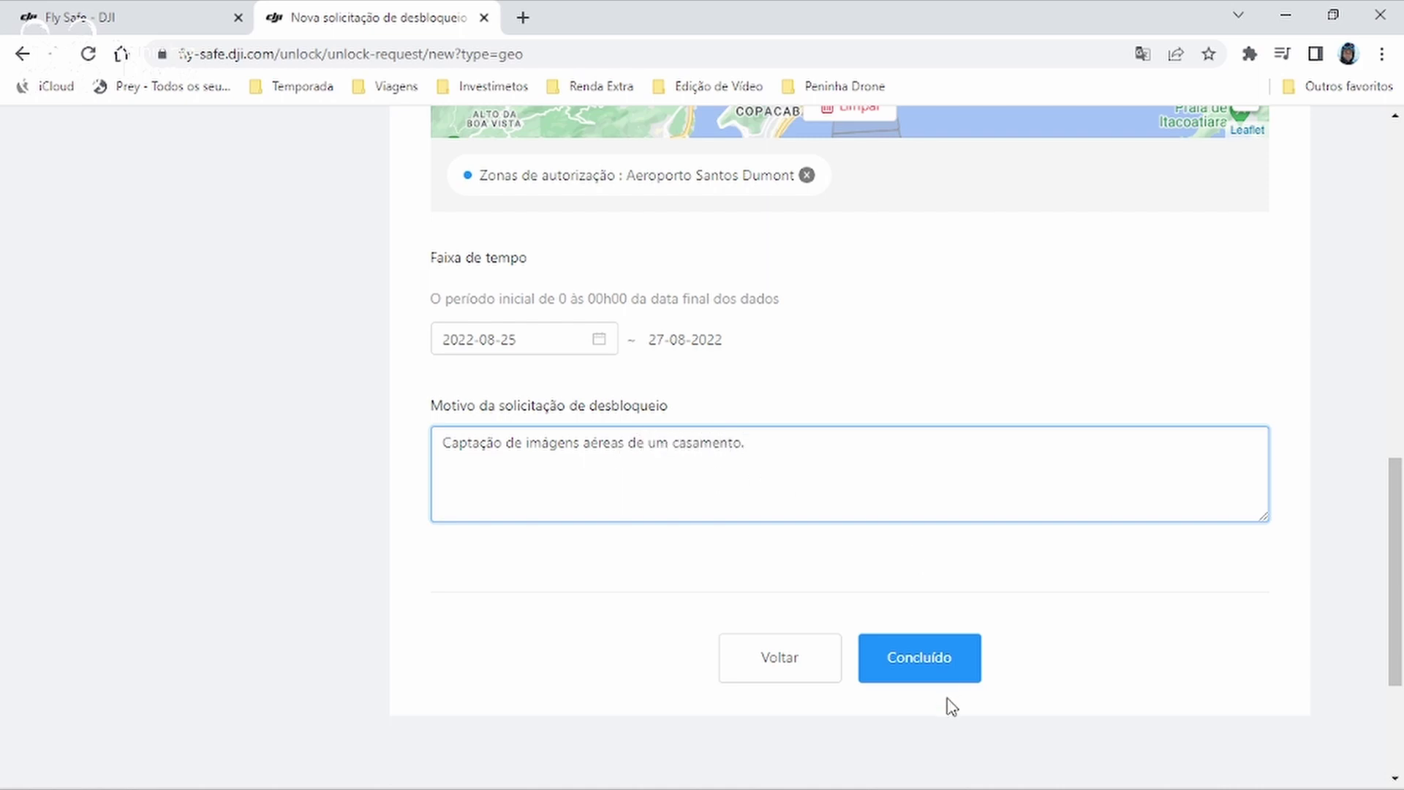
left_click(942, 656)
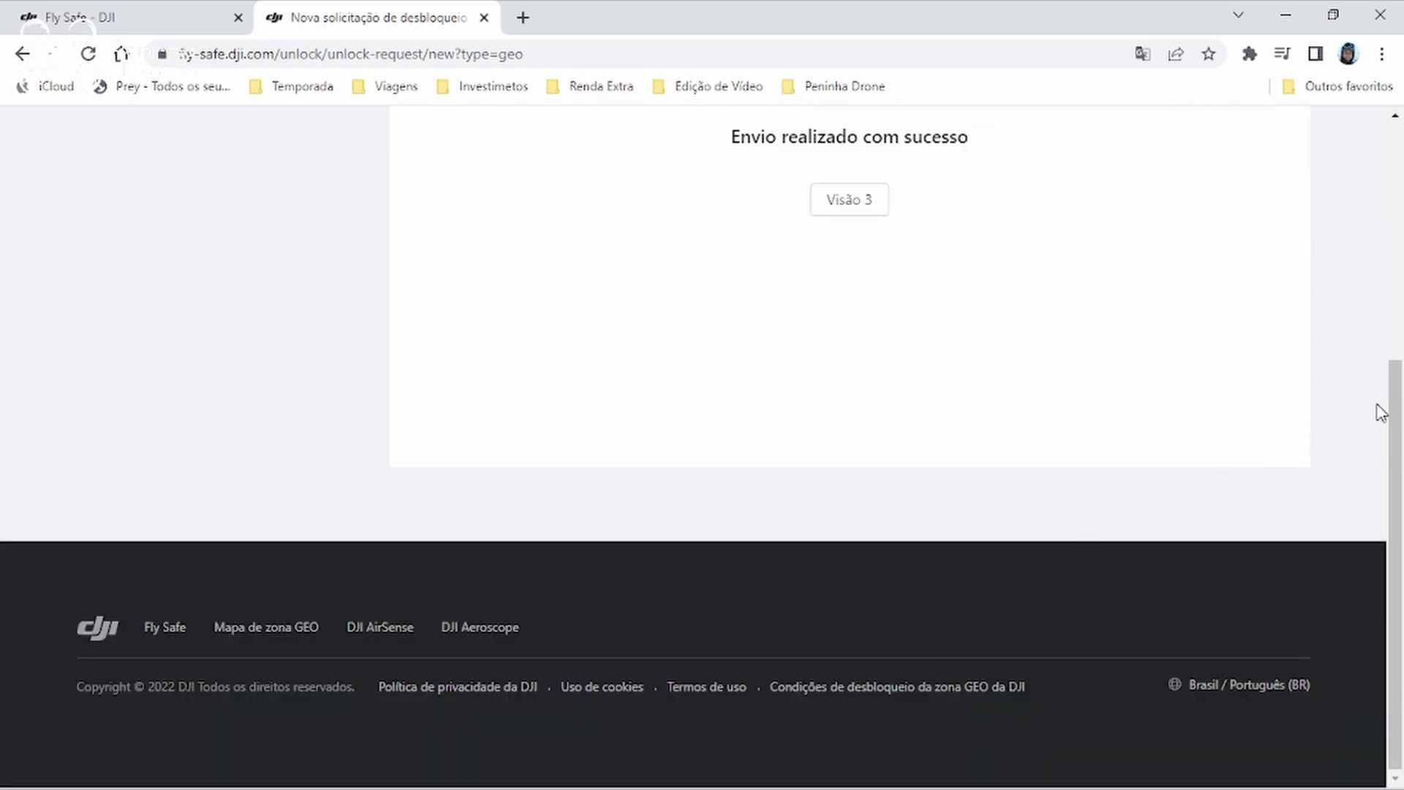
Open the unlock-request list to check the Santos Dumont request's status.
left_click(1399, 332)
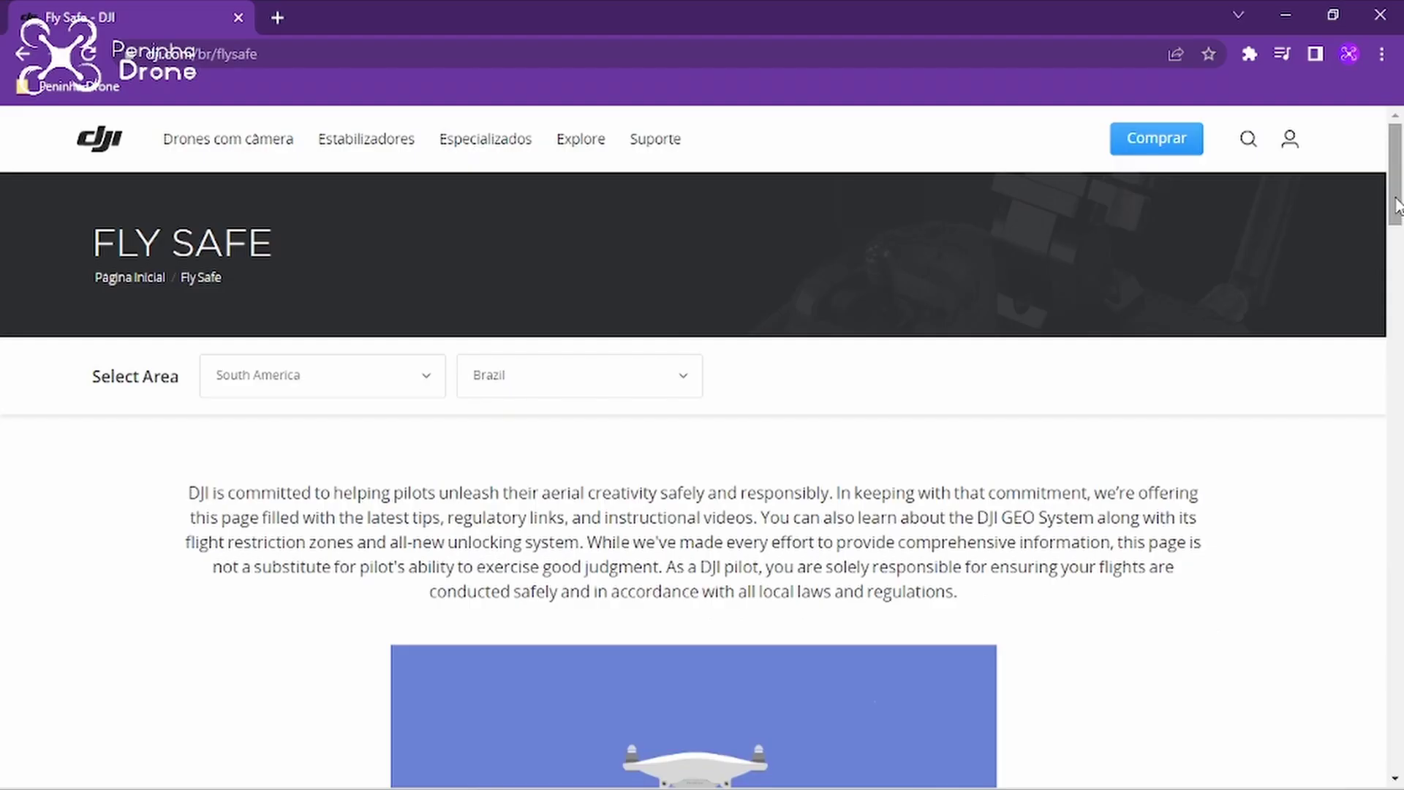
scroll(1397, 201, "down", 1)
scroll(1398, 190, "up", 1)
Scroll the Fly Safe page and follow UNLOCK A ZONE to the DJI login.
left_click_drag(1398, 182, 1373, 427)
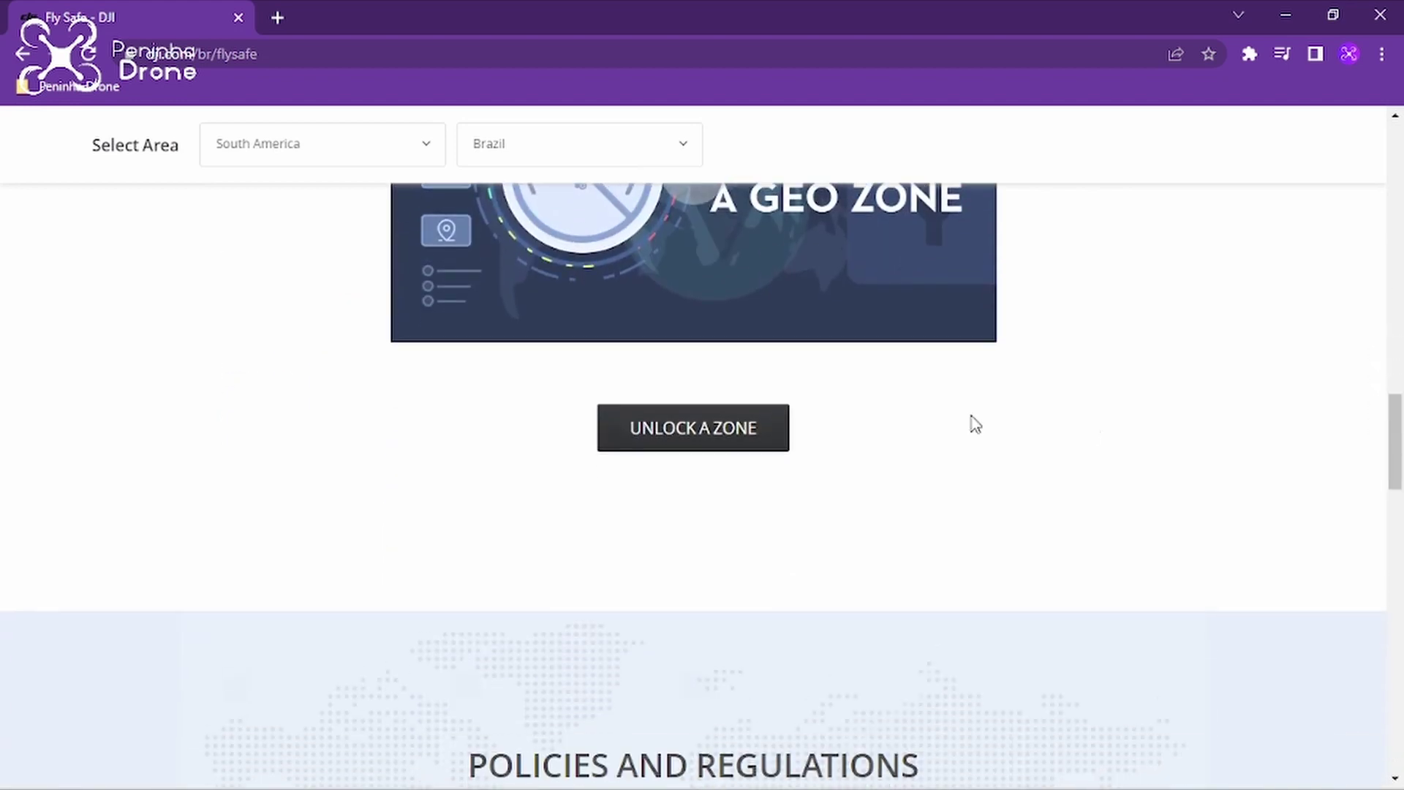
left_click(683, 435)
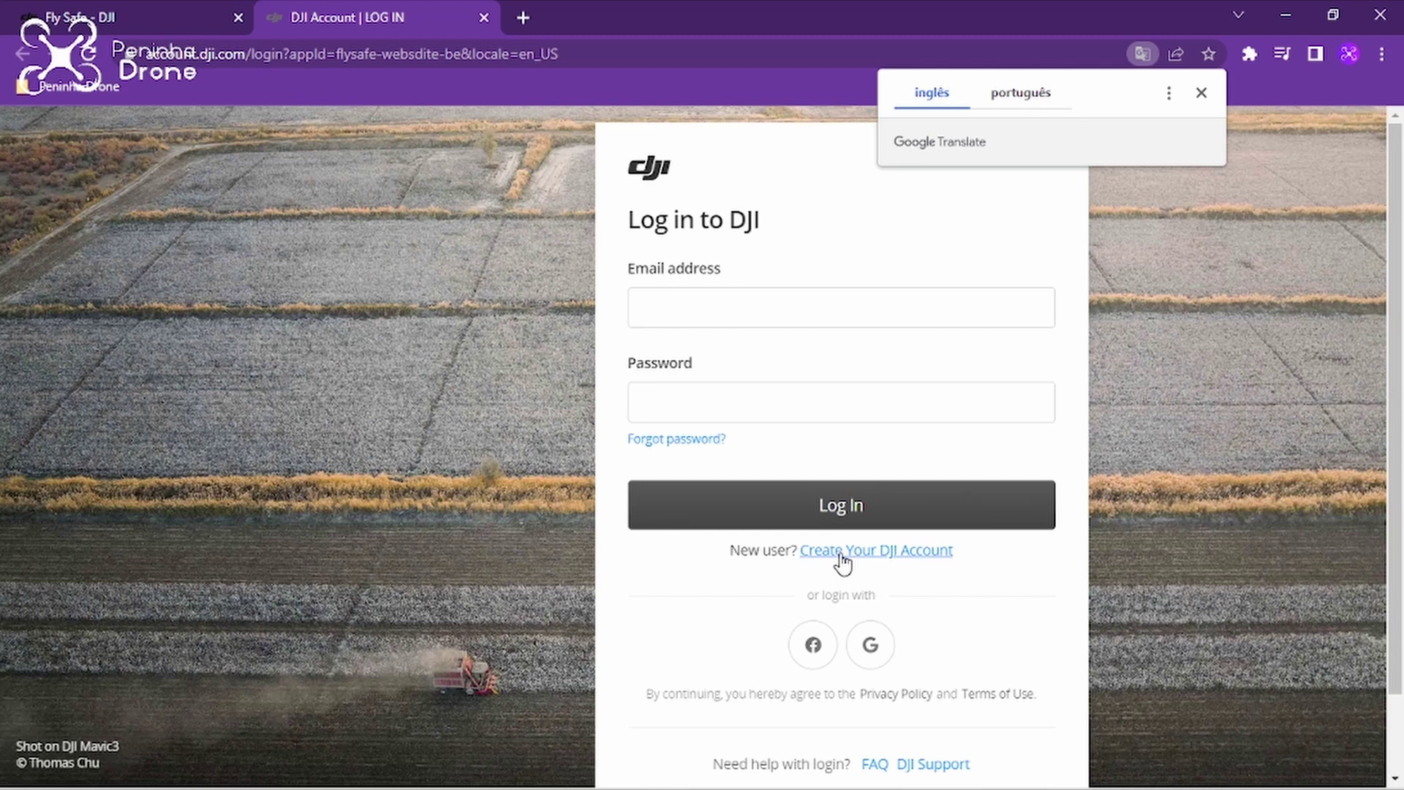
Begin a new DJI account with the user's e-mail address and a password entered twice.
left_click(842, 551)
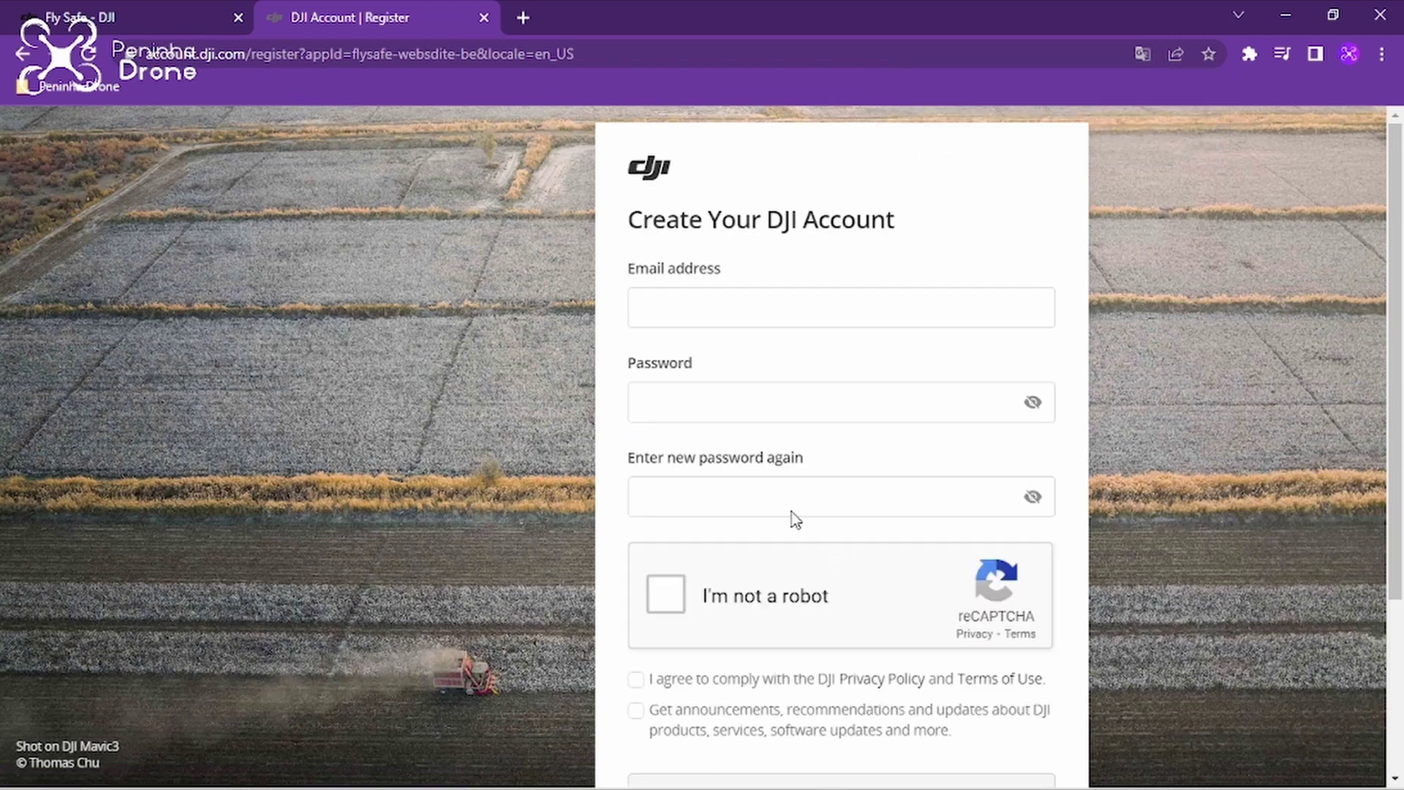
left_click(746, 302)
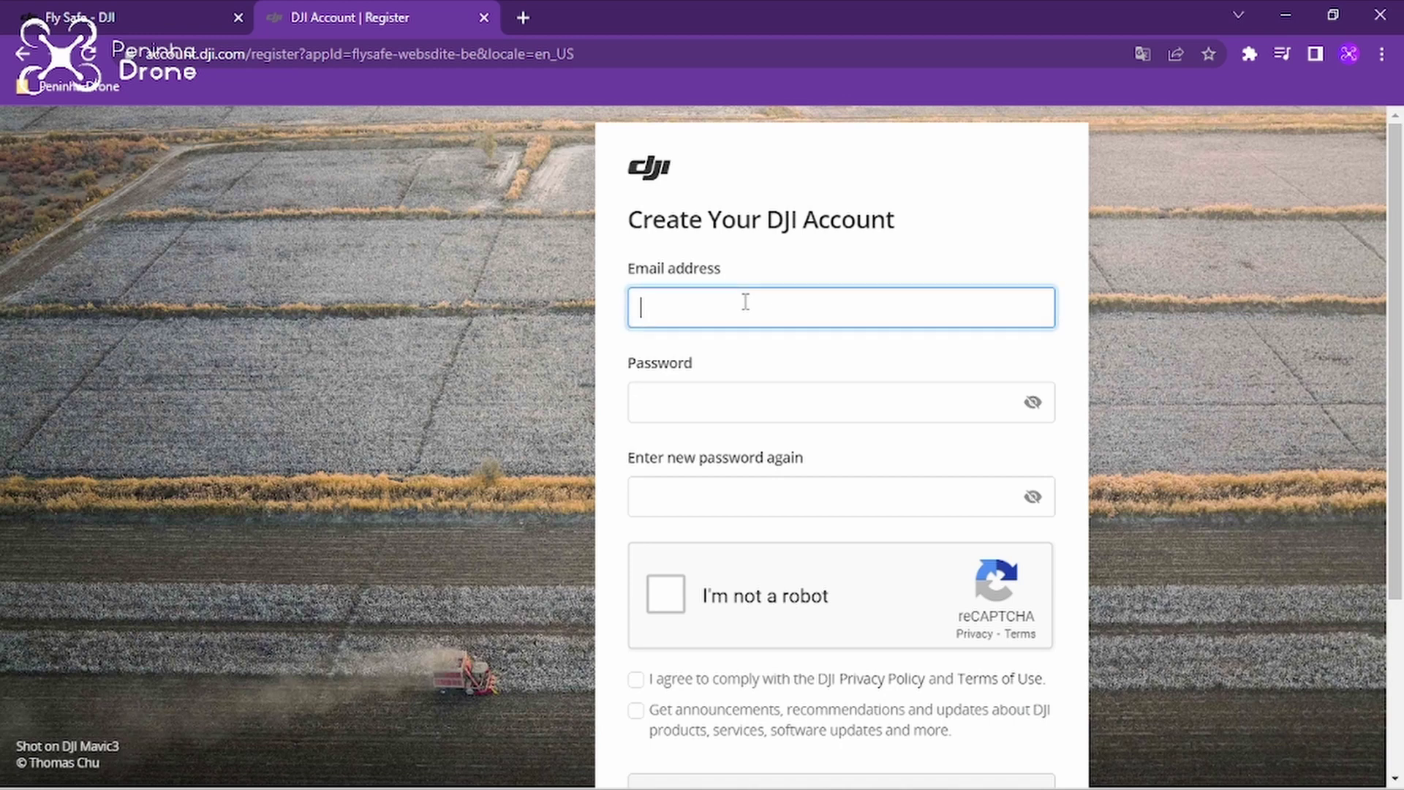
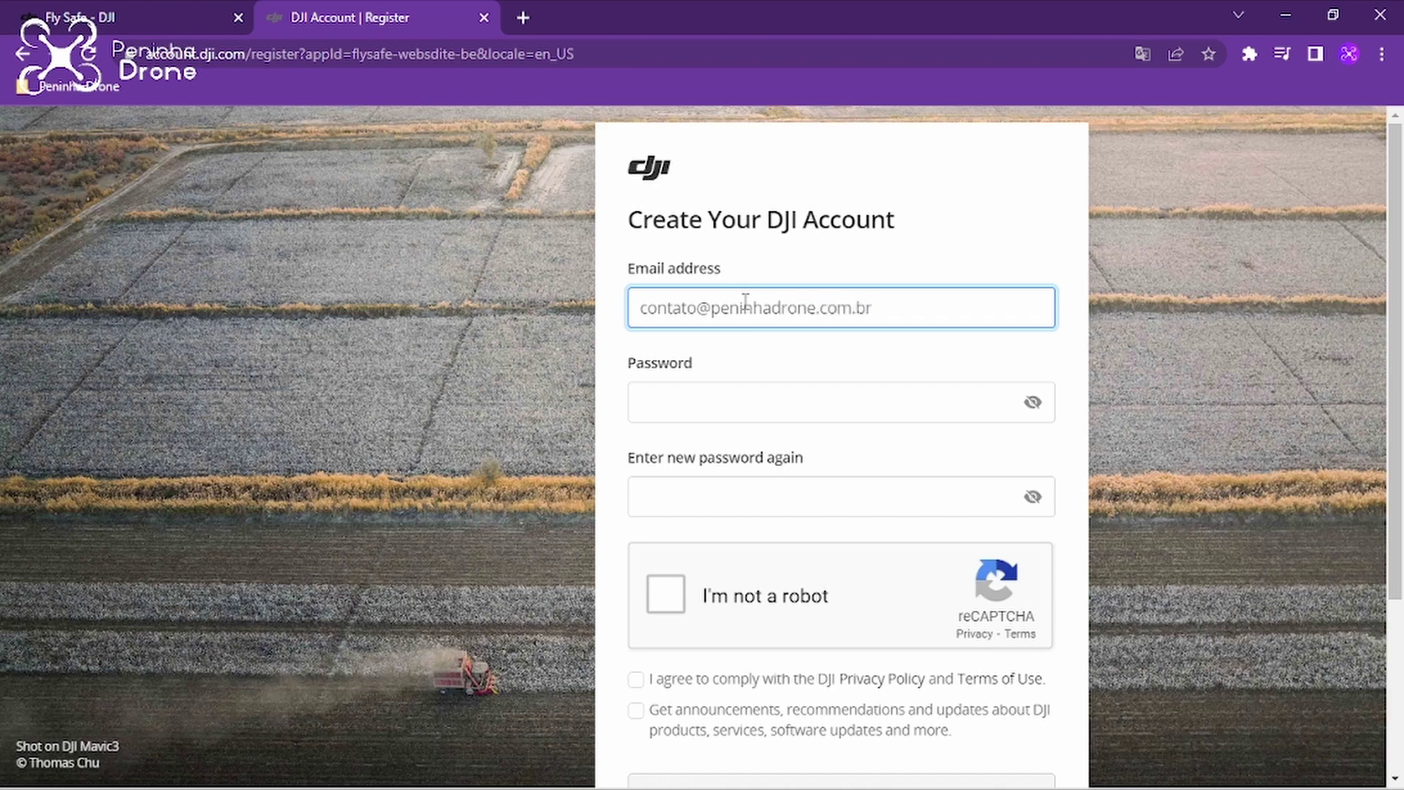
key("Tab")
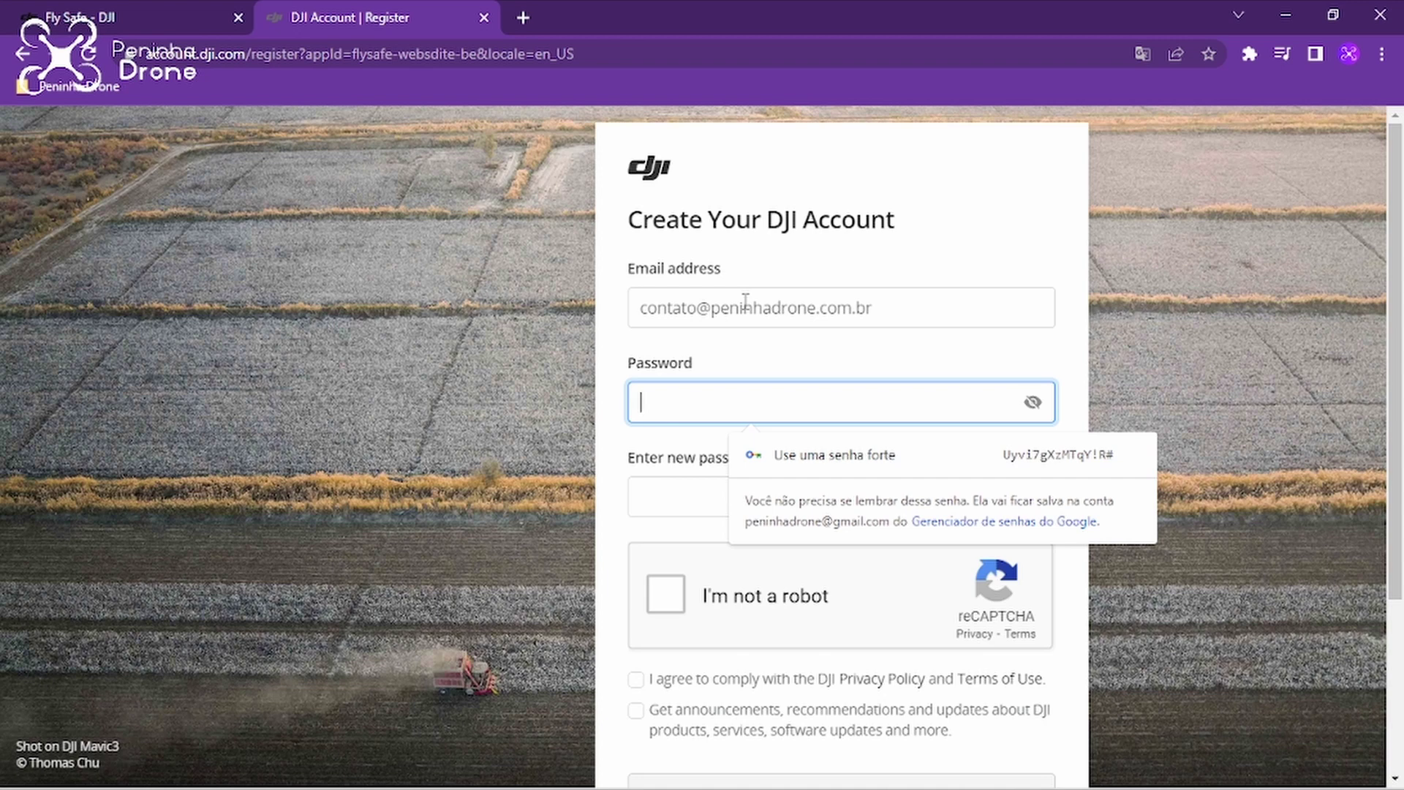
type("•••••••••••")
key("Tab")
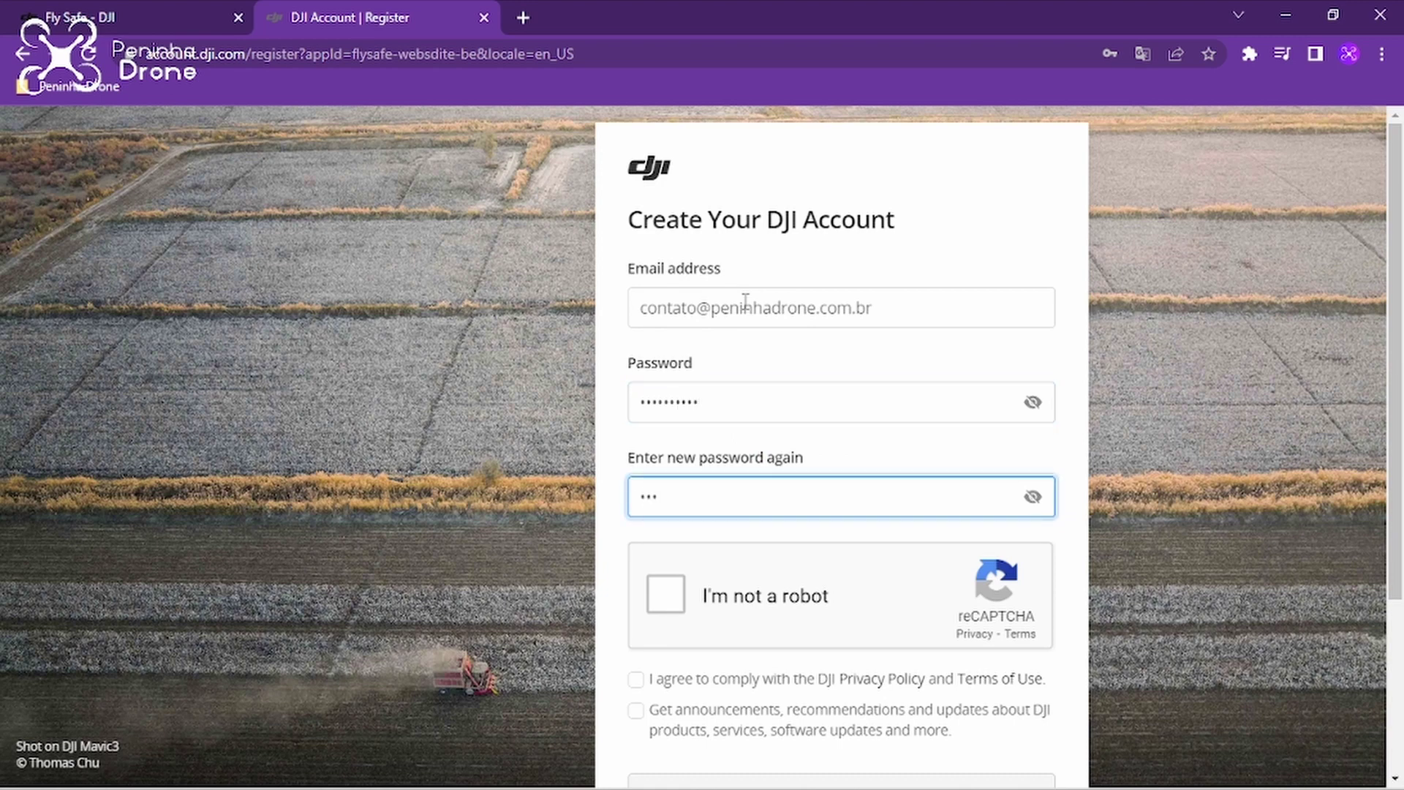
type("•••••••••••")
Pass reCAPTCHA, accept the policy and announcements, register, save the password, return to login.
left_click(667, 612)
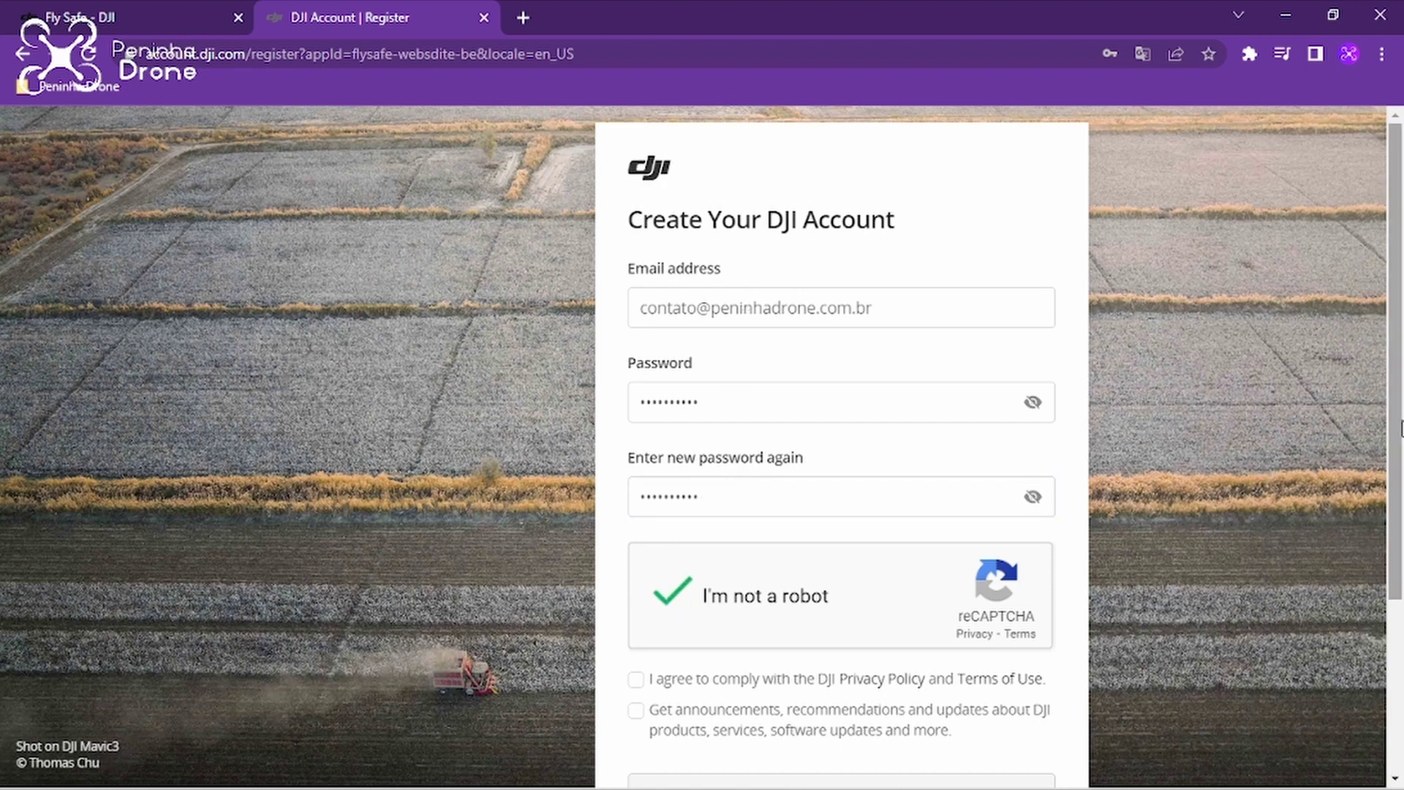
key("Tab")
key("Tab")
key("Tab")
key("Tab")
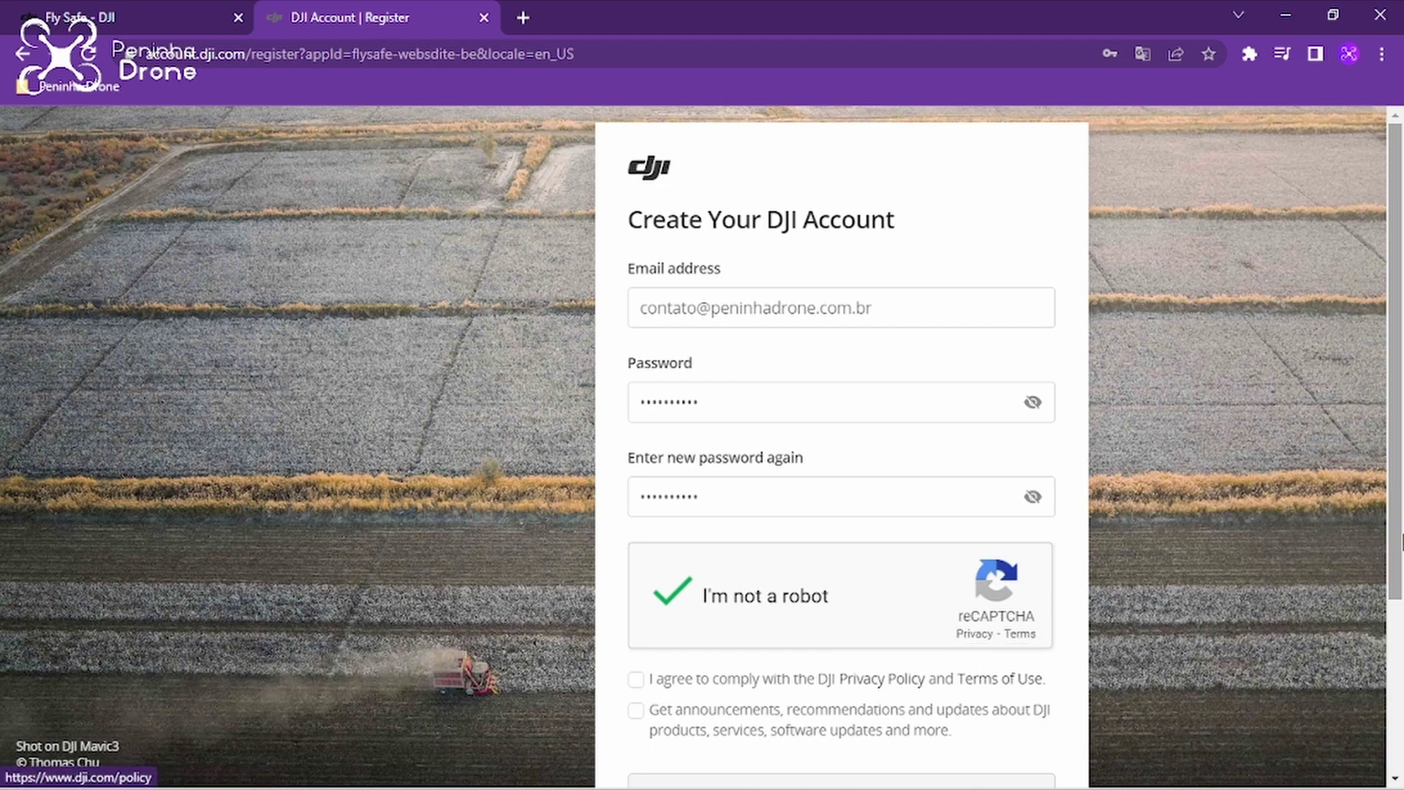
scroll(1399, 548, "down", 3)
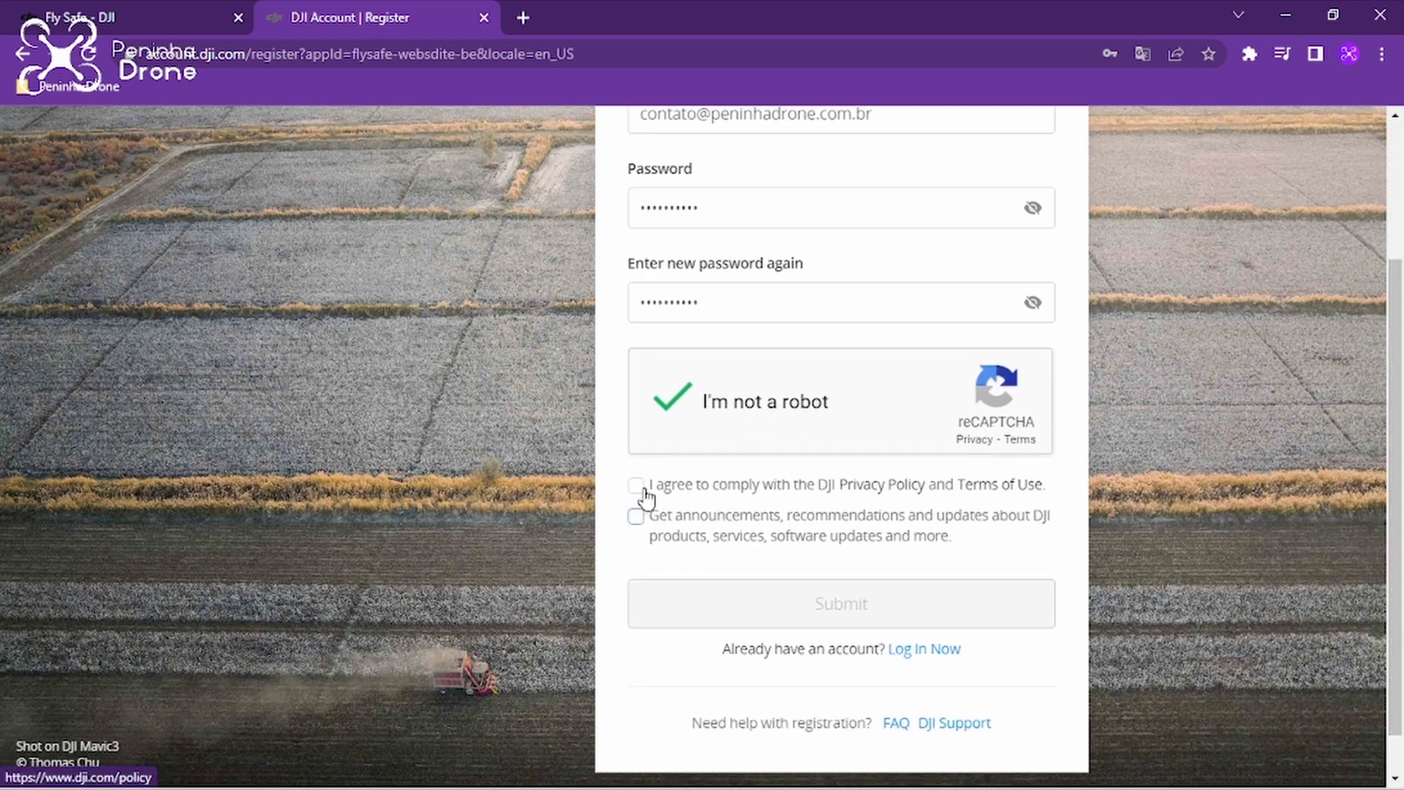
left_click(636, 486)
left_click(635, 517)
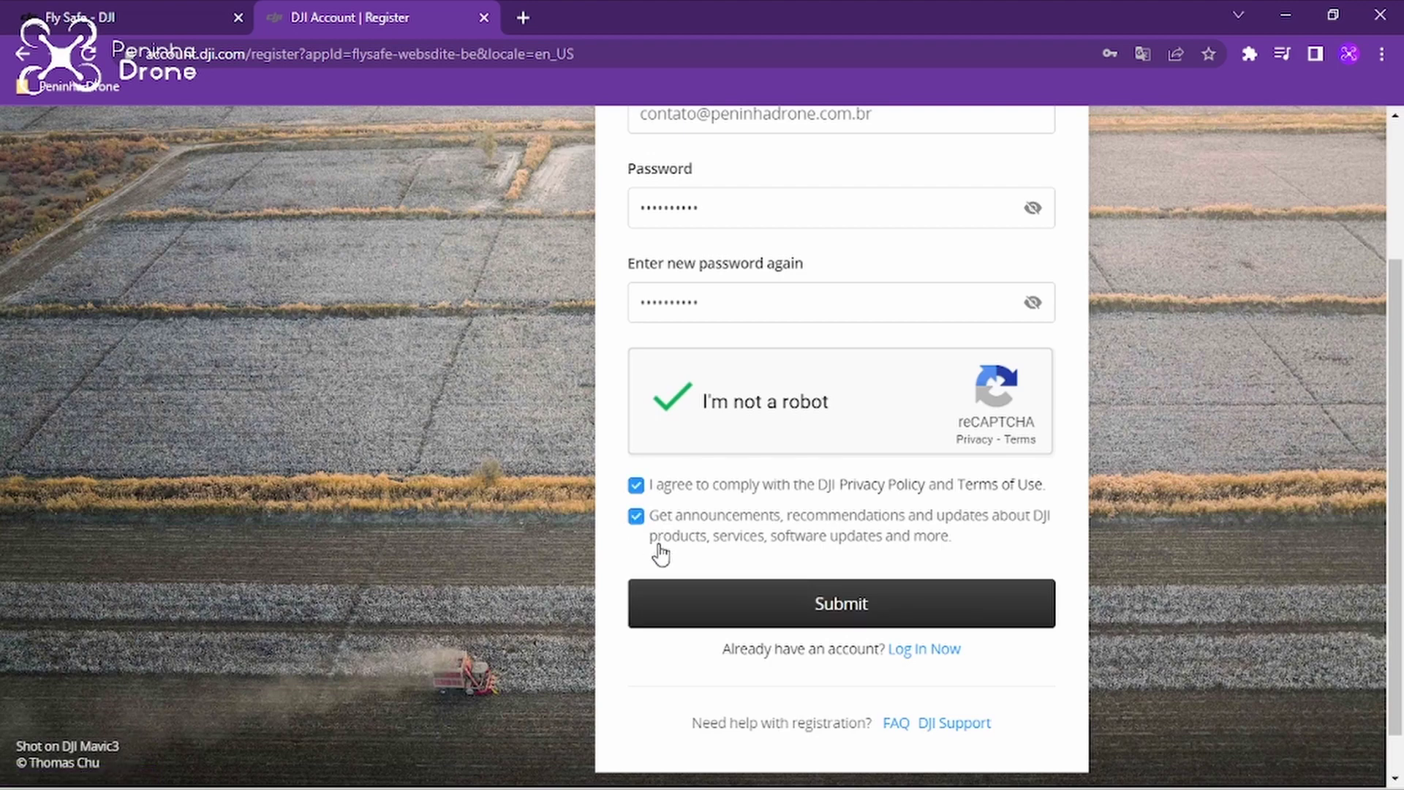
left_click(801, 603)
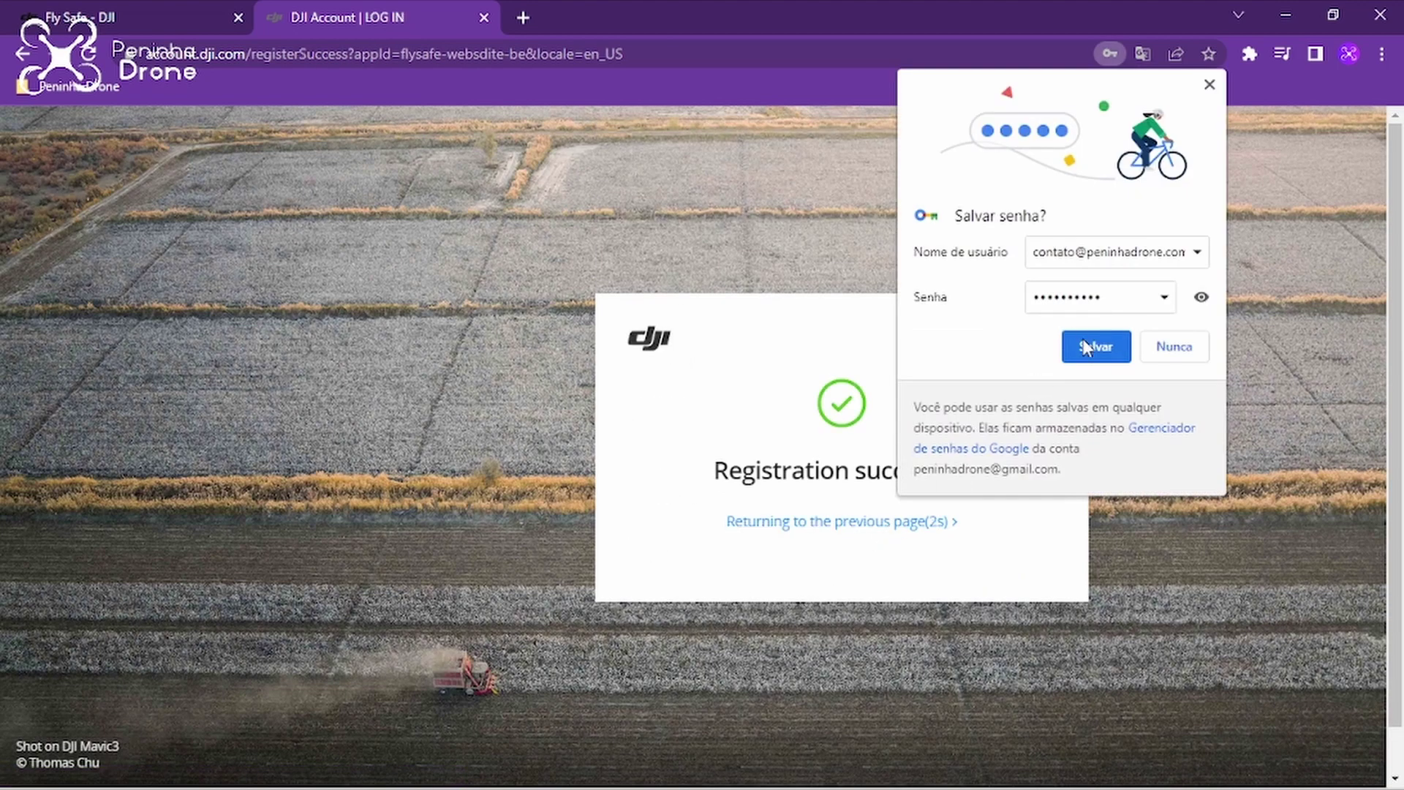
left_click(1089, 347)
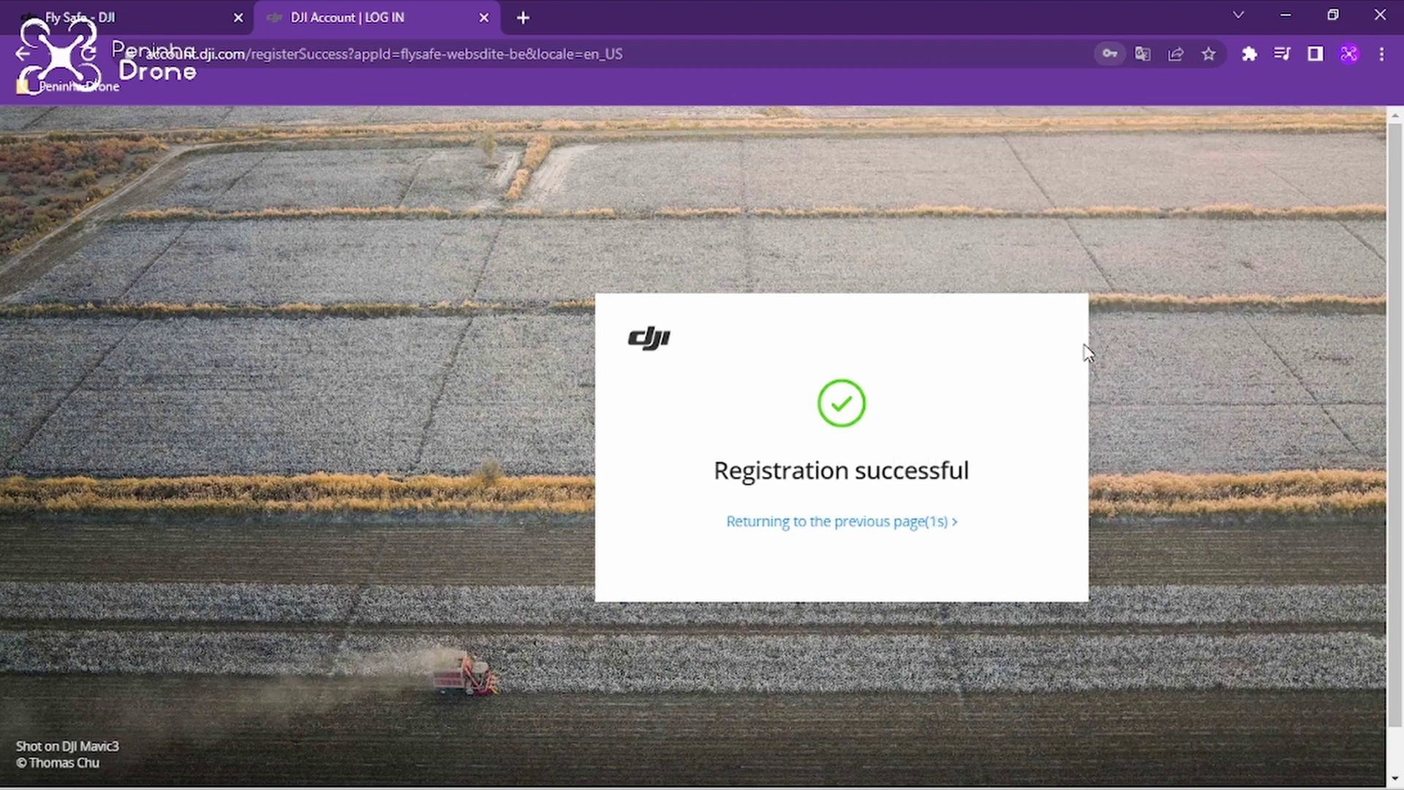
left_click(819, 522)
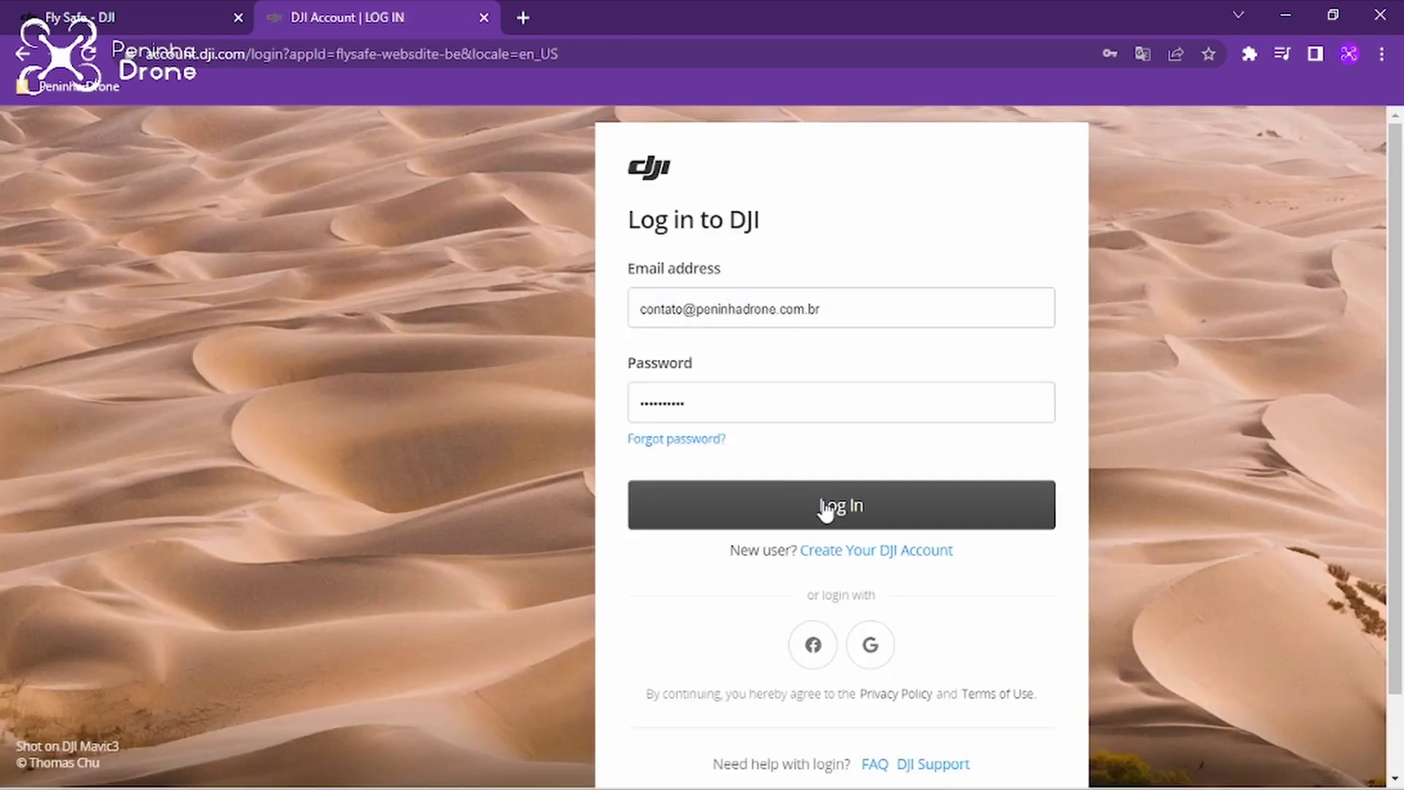
Log in with the new account and start the Aplicativo de autenticação certification.
left_click(825, 510)
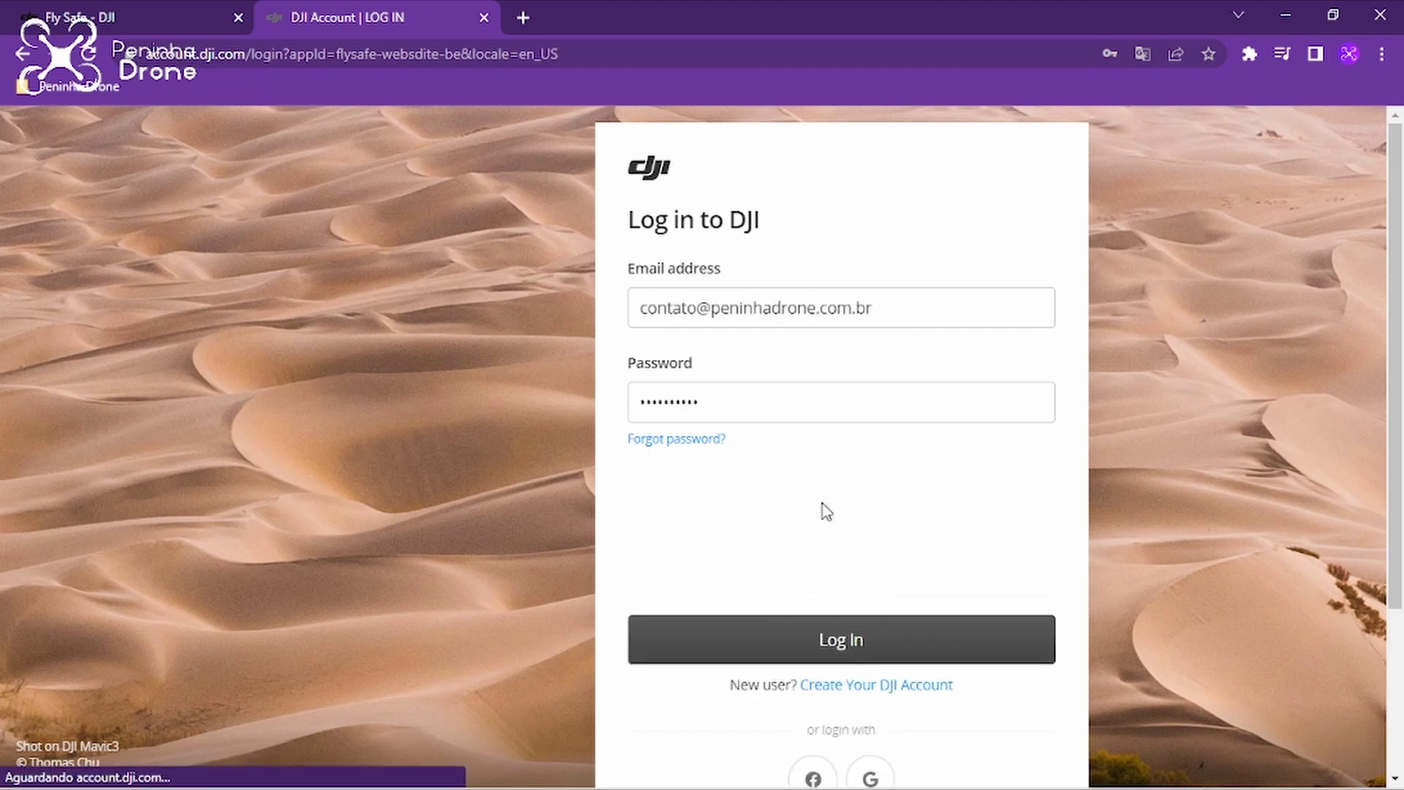
left_click(666, 523)
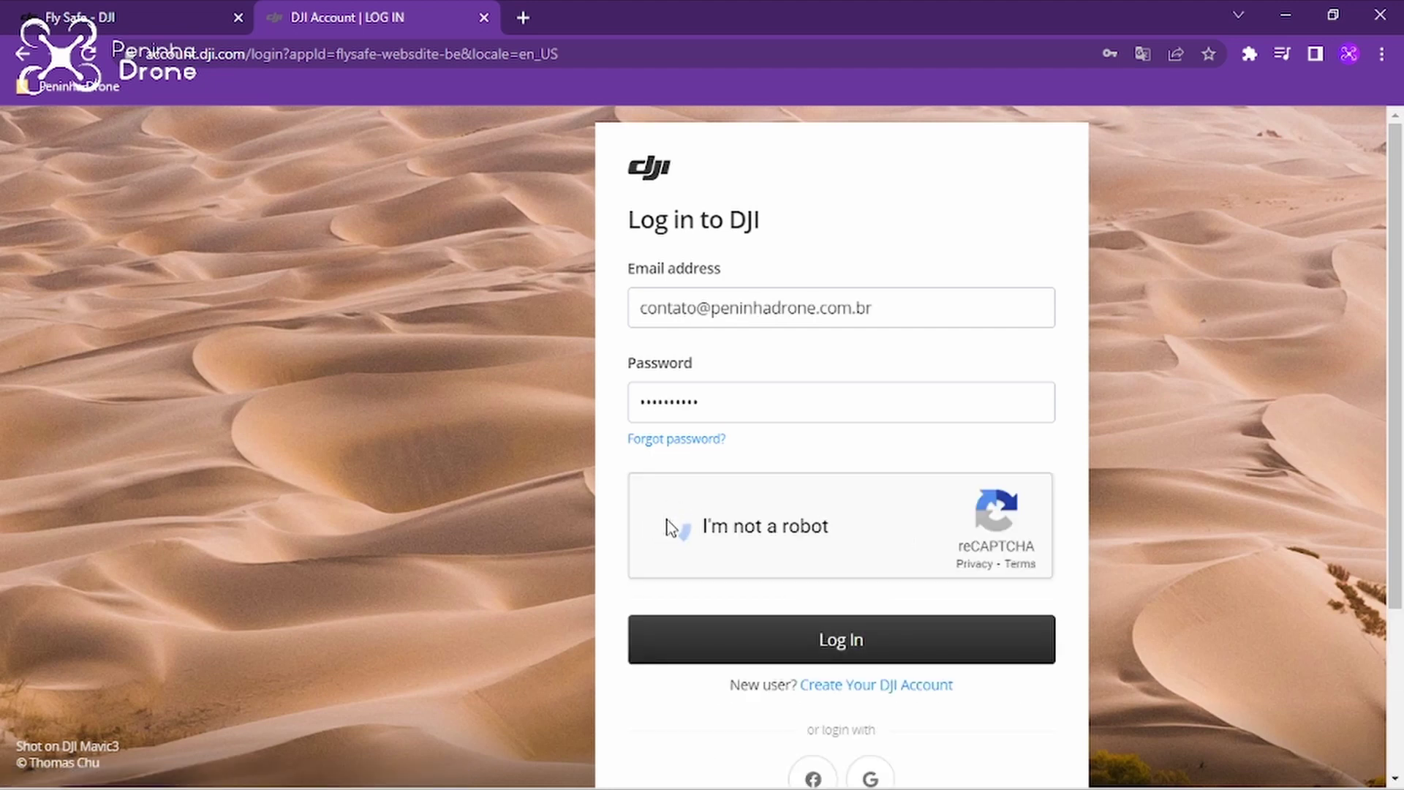
left_click(813, 649)
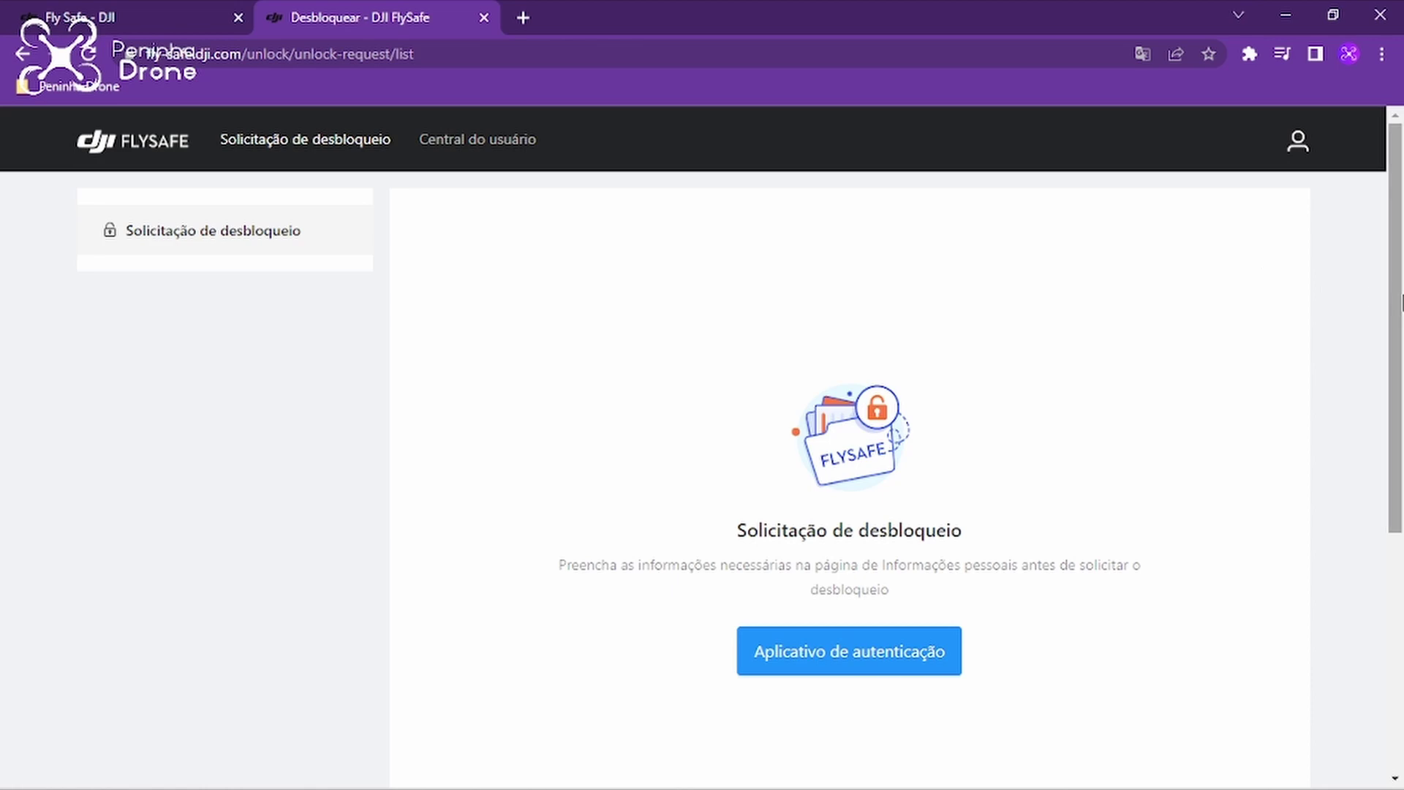
left_click_drag(1399, 322, 1398, 439)
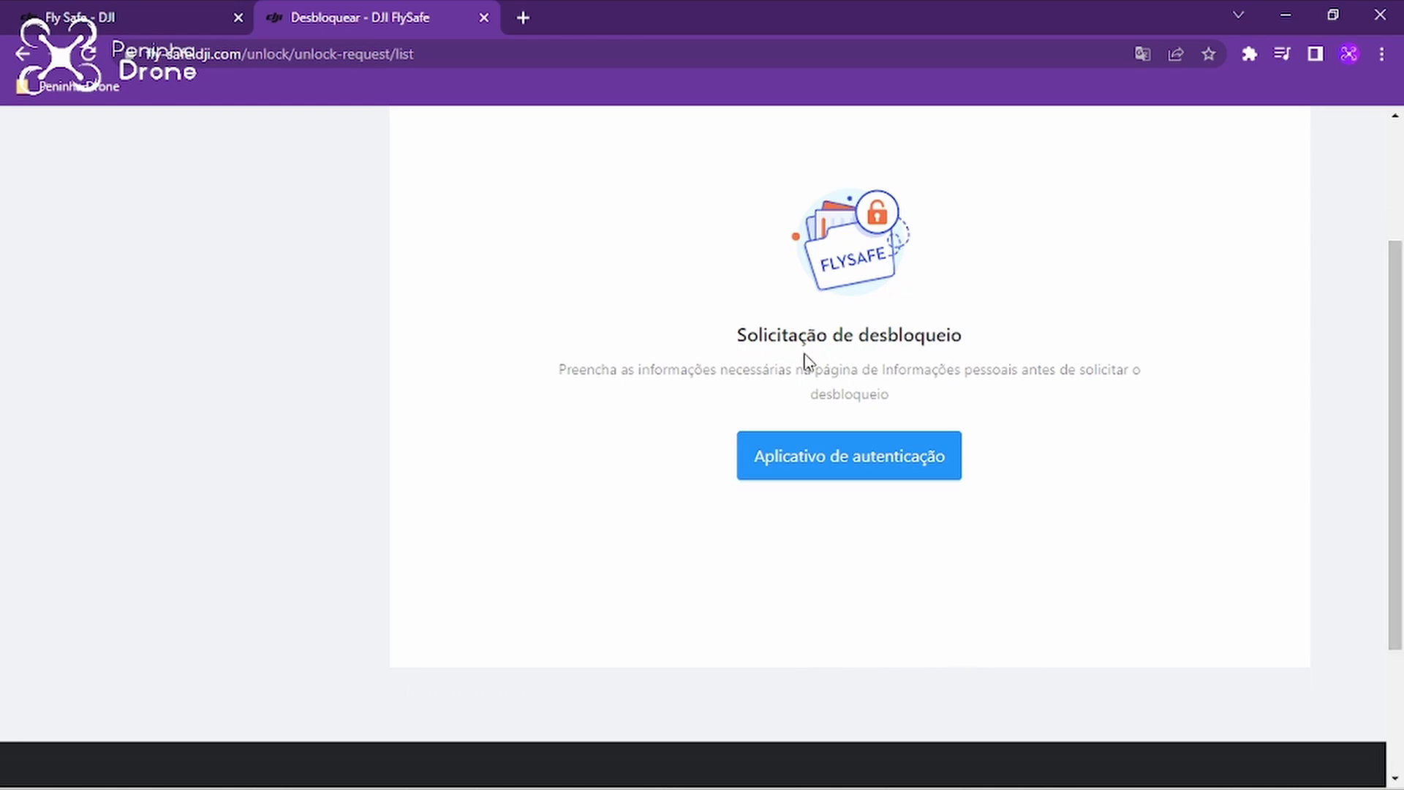
left_click(802, 462)
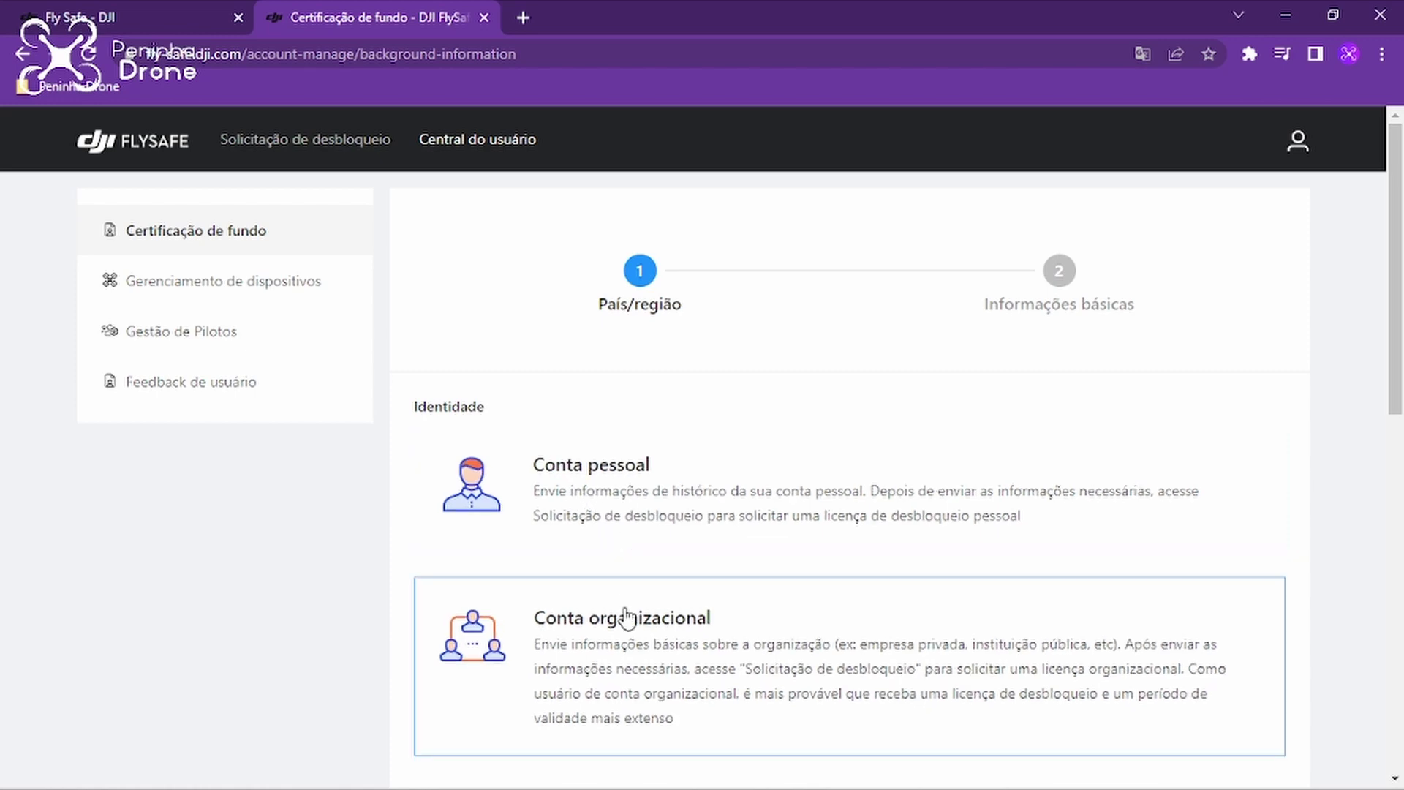
Choose Conta pessoal with country Brasil, then advance to the Informações básicas step.
left_click_drag(1398, 369, 1402, 501)
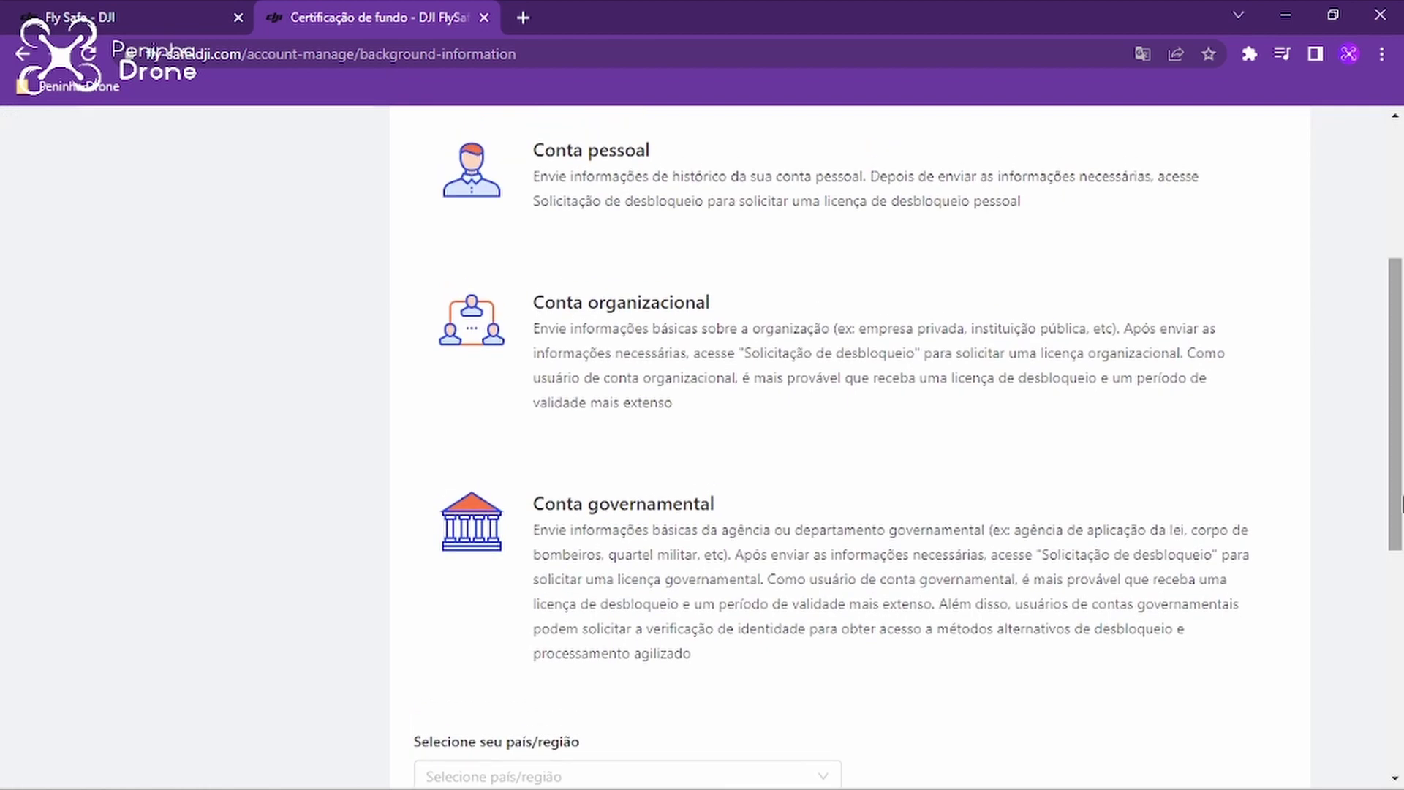
left_click(643, 182)
scroll(643, 183, "down", 5)
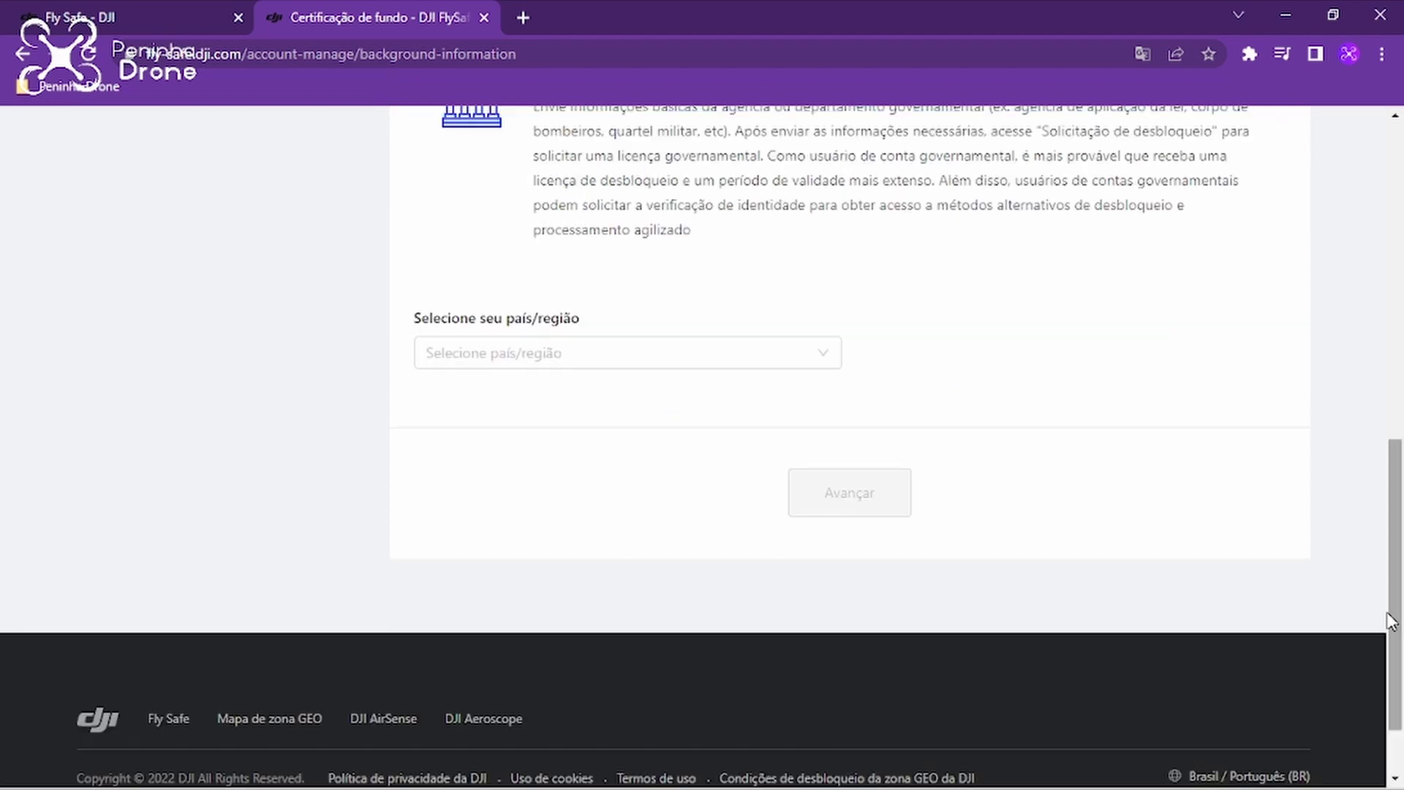
left_click(696, 351)
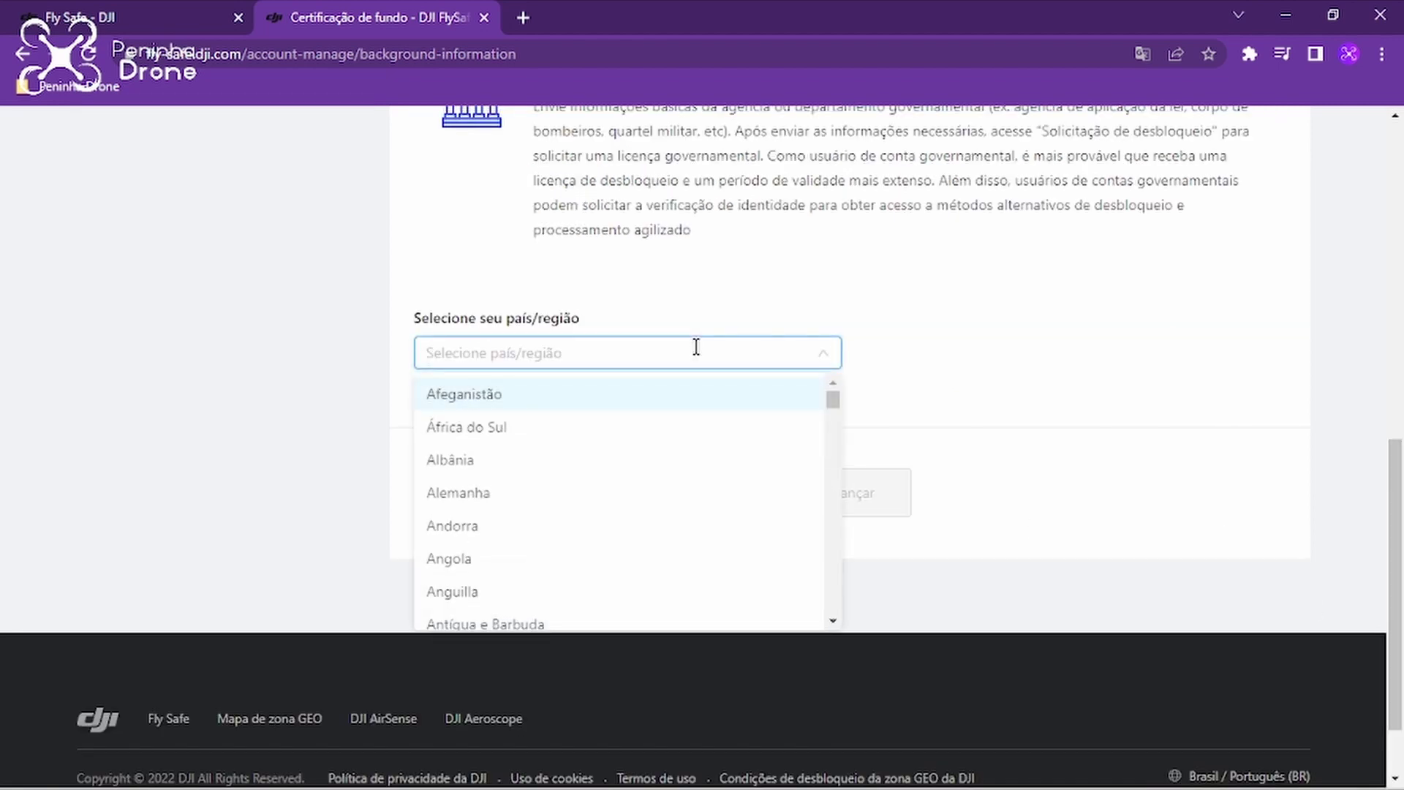
type("bra")
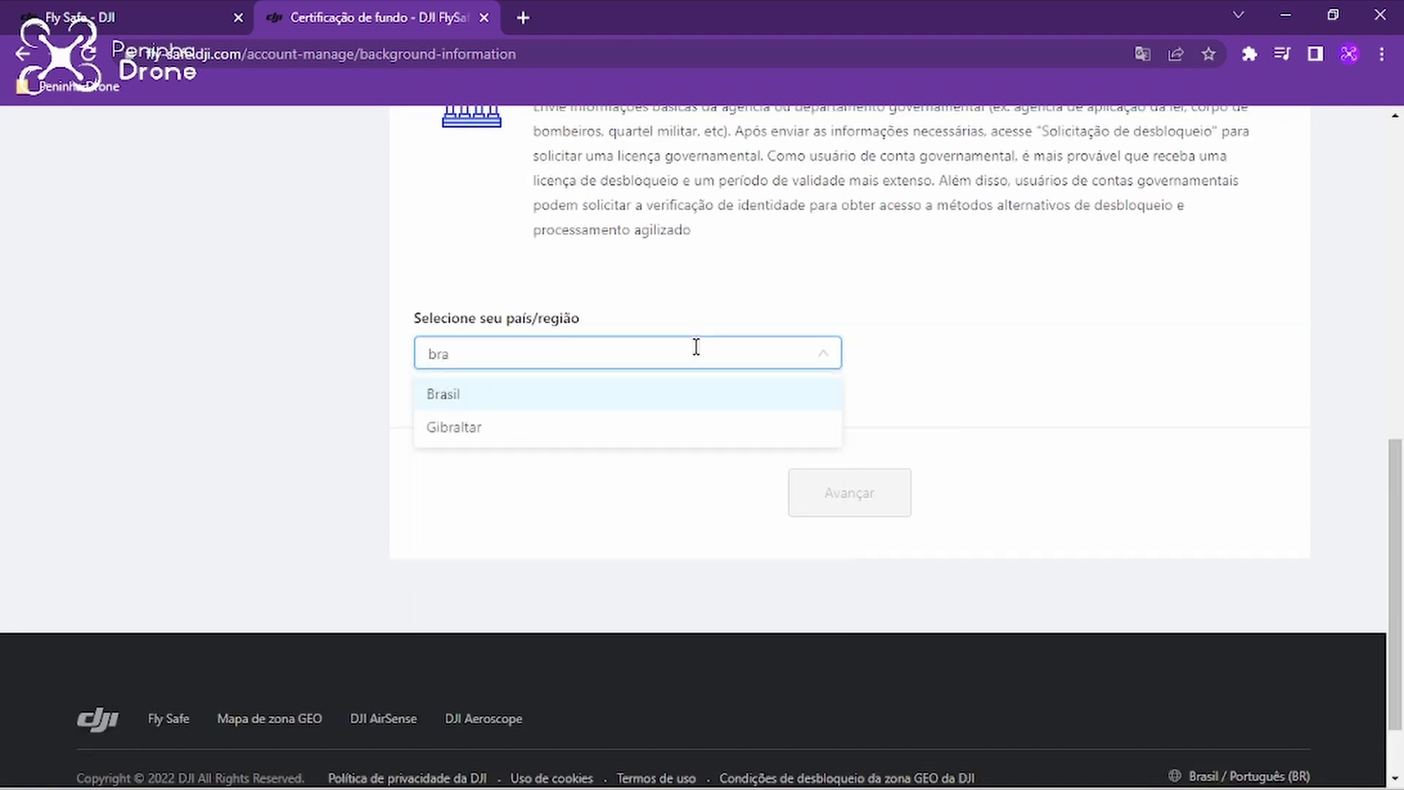
left_click(446, 395)
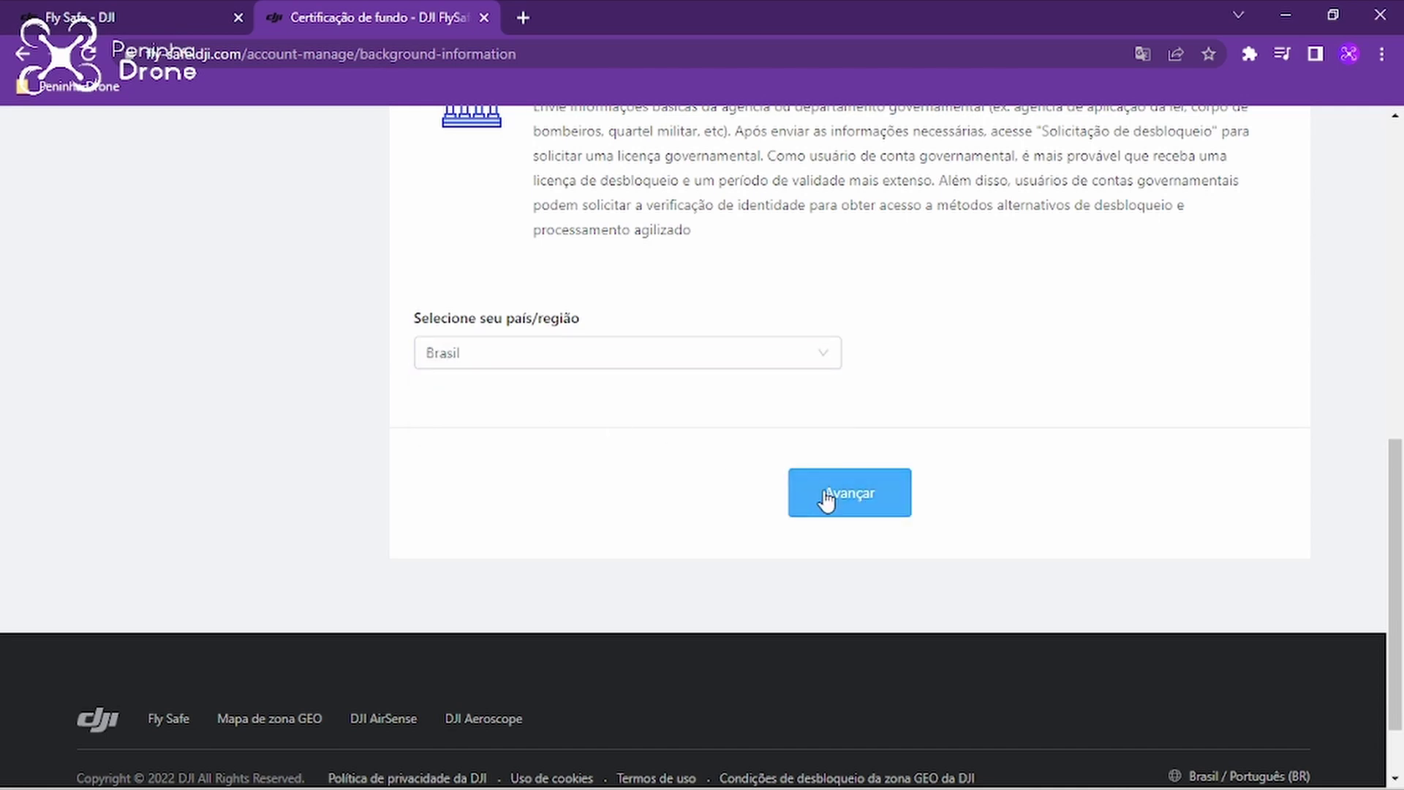
left_click(827, 495)
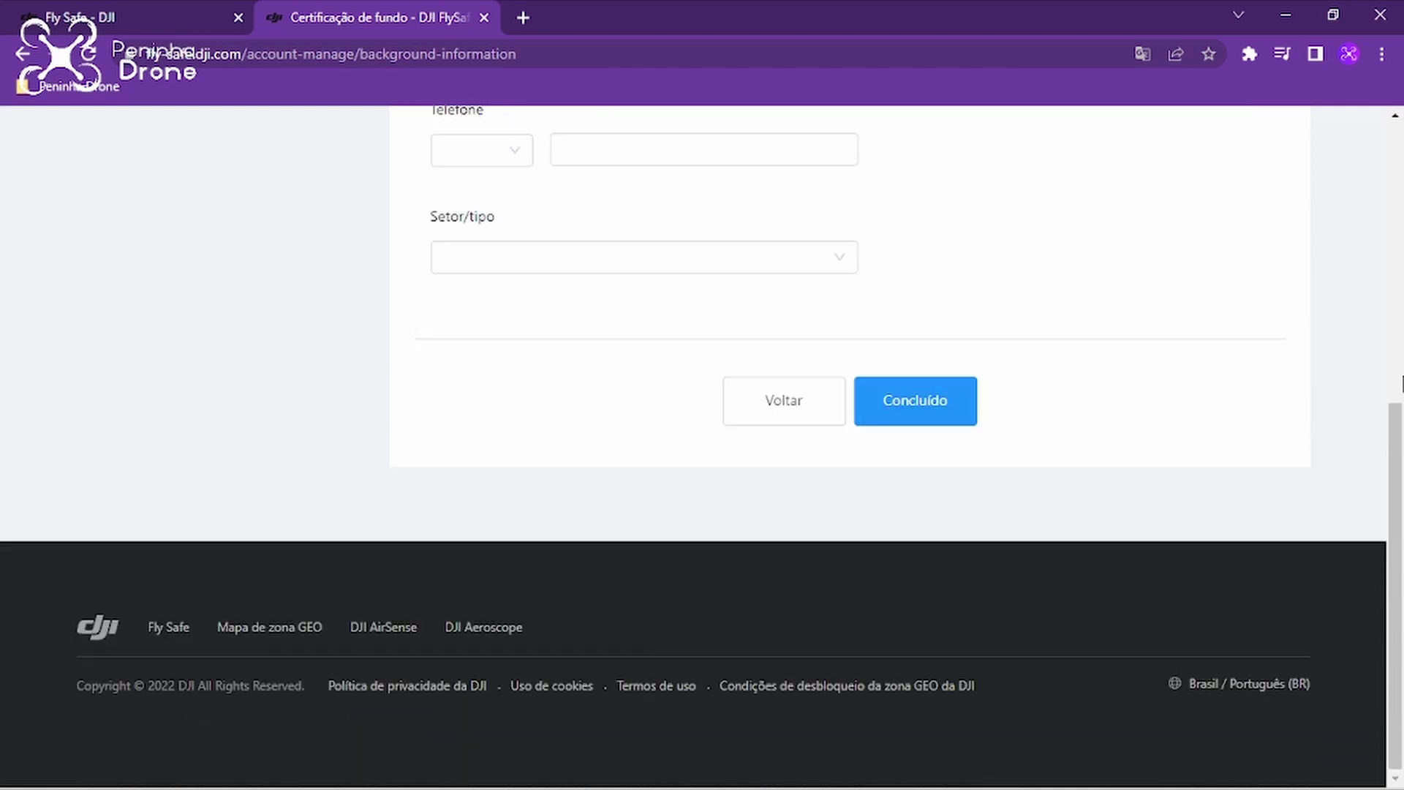
scroll(1401, 382, "up", 7)
mouse_move(1401, 400)
left_mouse_down()
mouse_move(1402, 549)
mouse_move(1396, 439)
mouse_move(1385, 528)
mouse_move(1384, 387)
left_mouse_up()
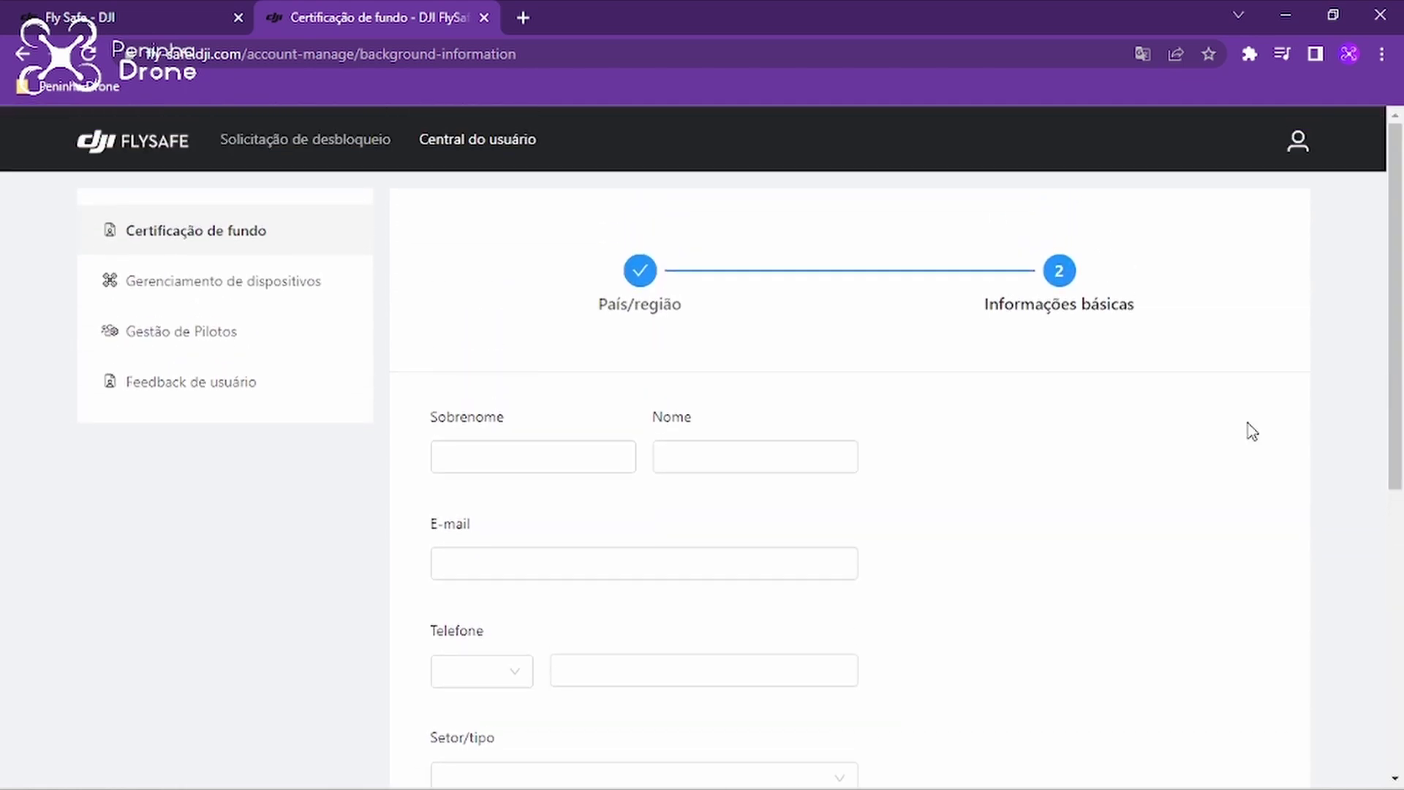
Fill in the user's surname, first name and e-mail address.
left_click(597, 454)
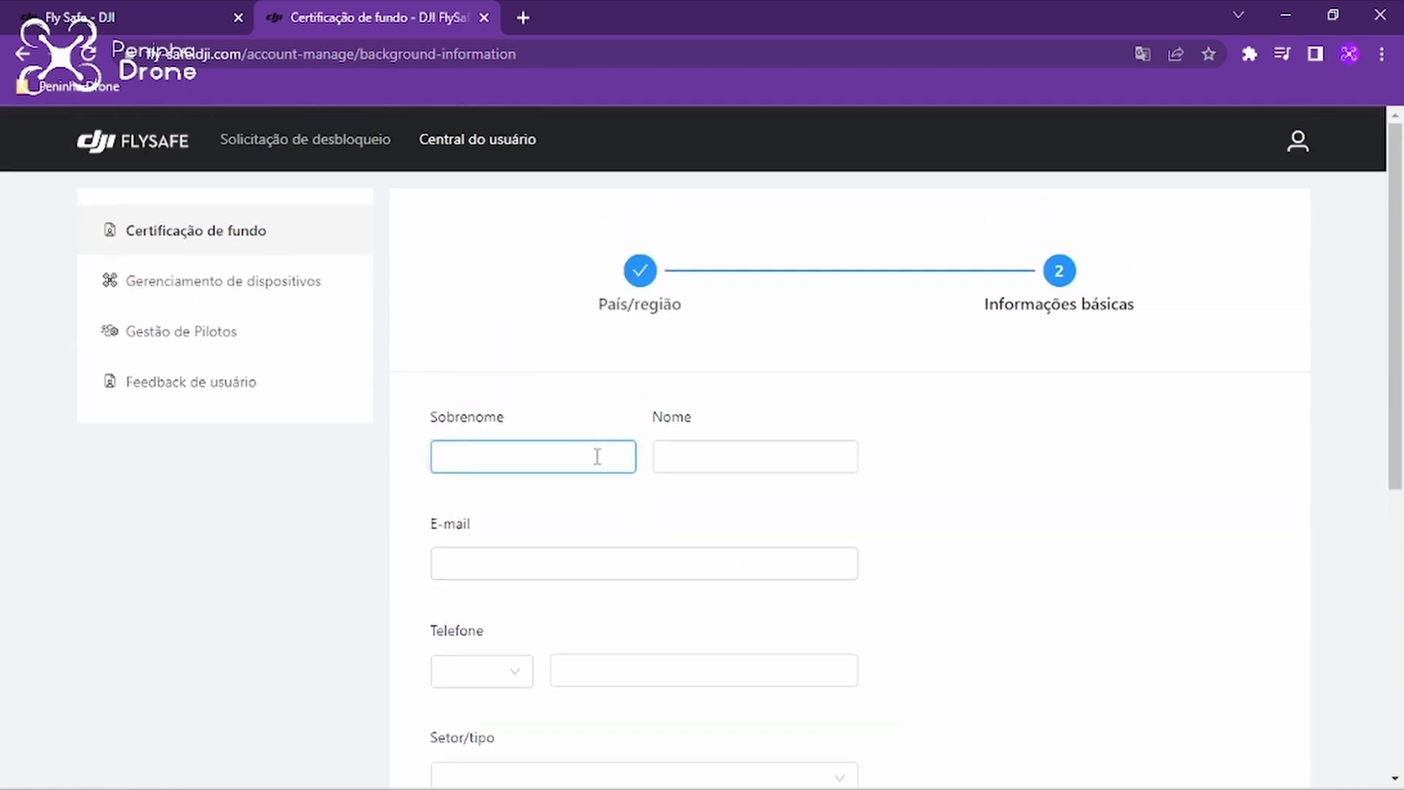
key("Tab")
key("Tab")
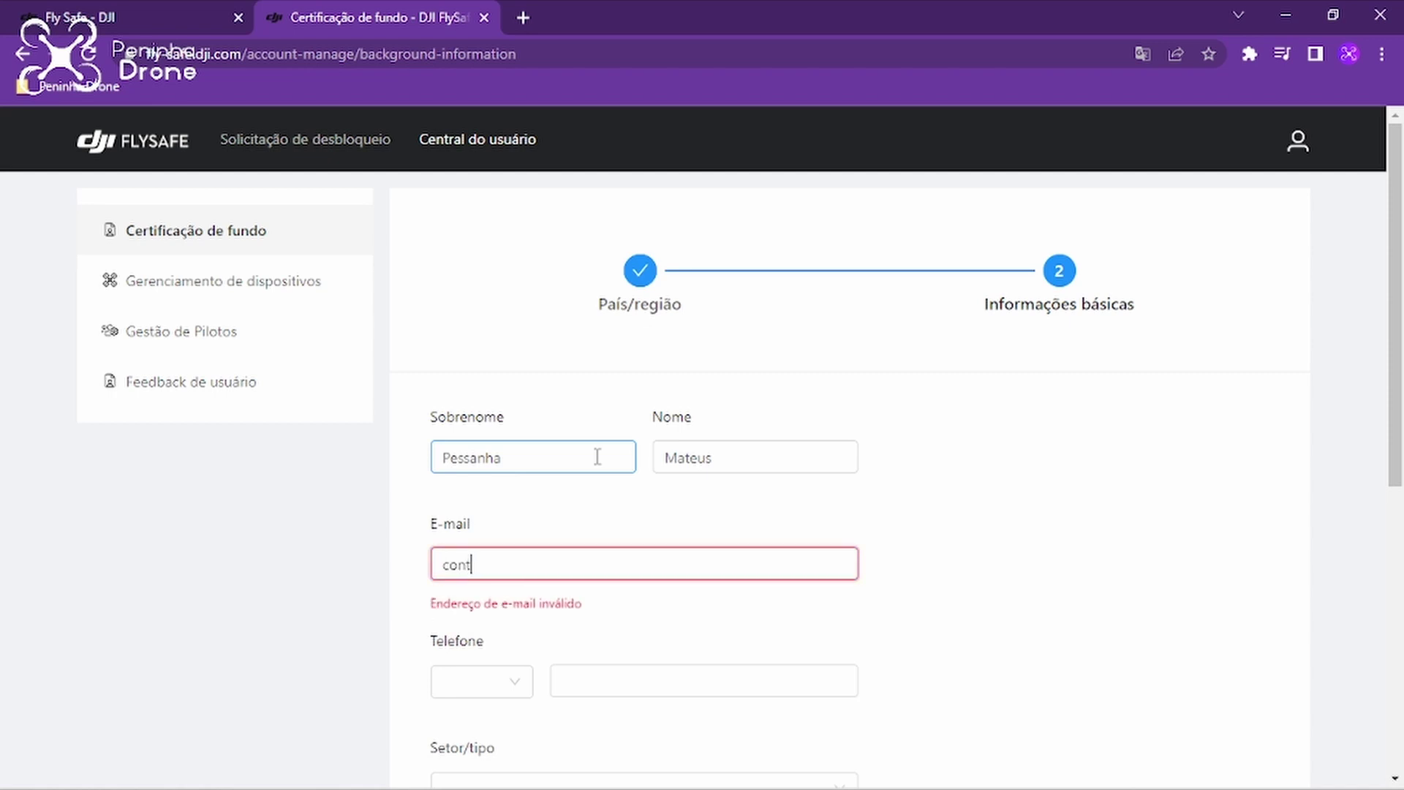
Enter the user's phone number with country code +55.
key("Tab")
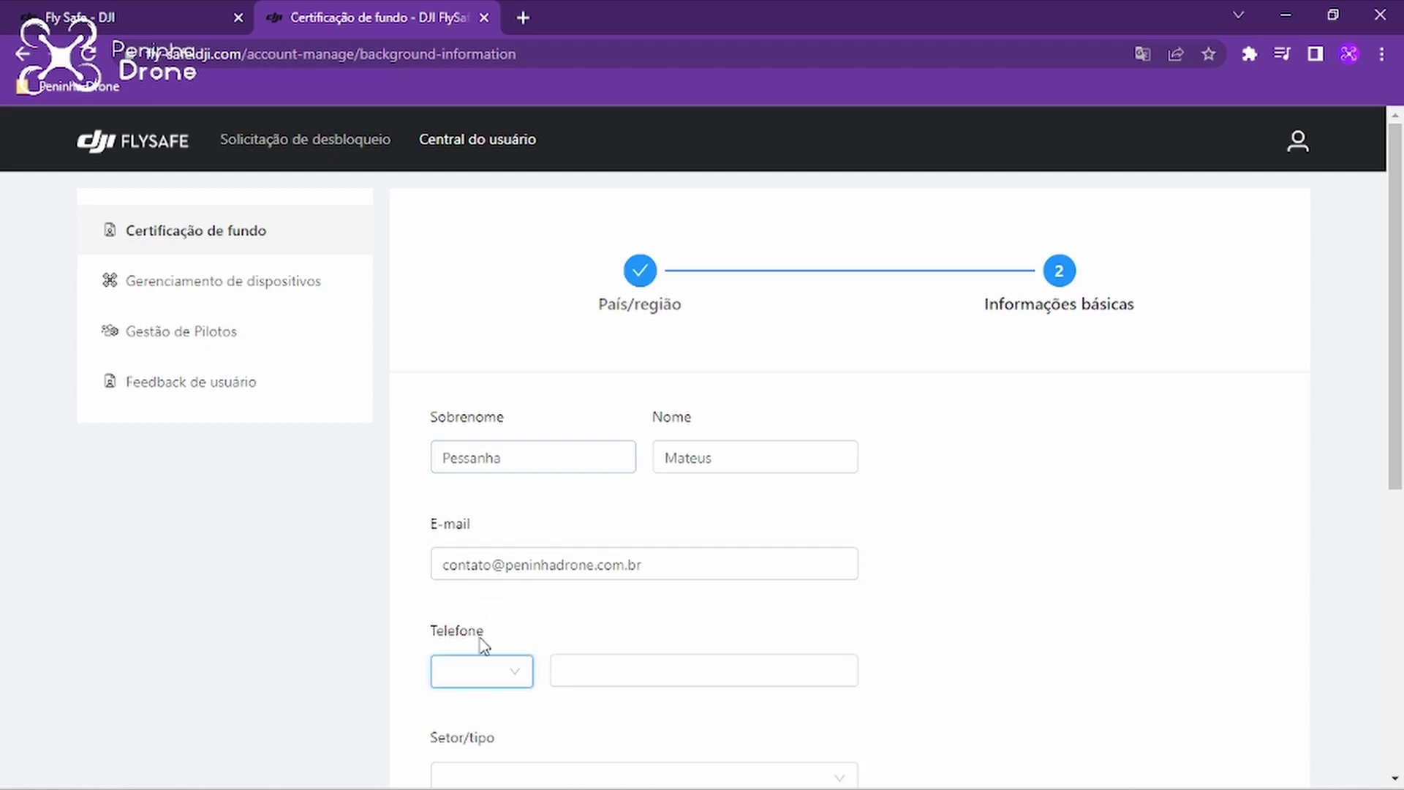
left_click(500, 676)
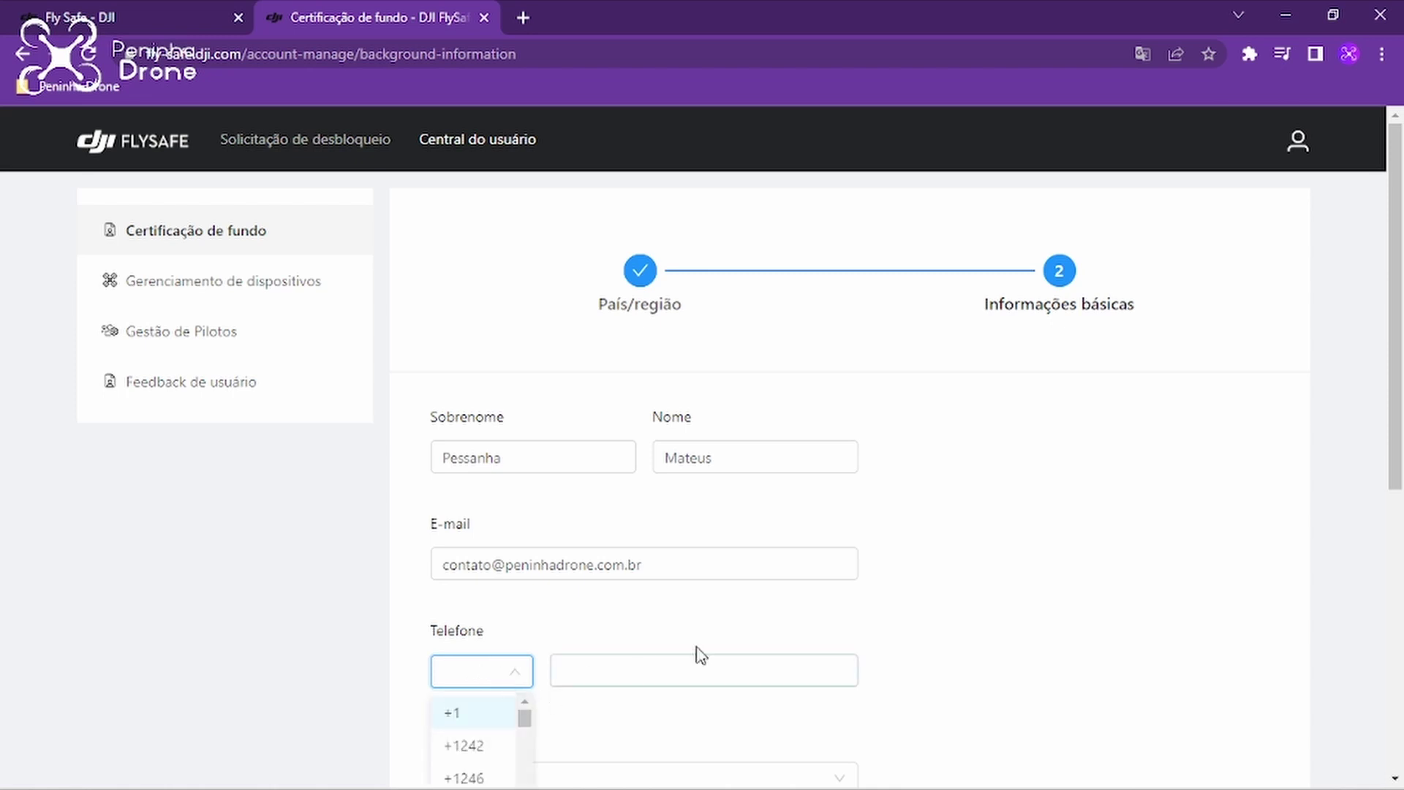
type("+55")
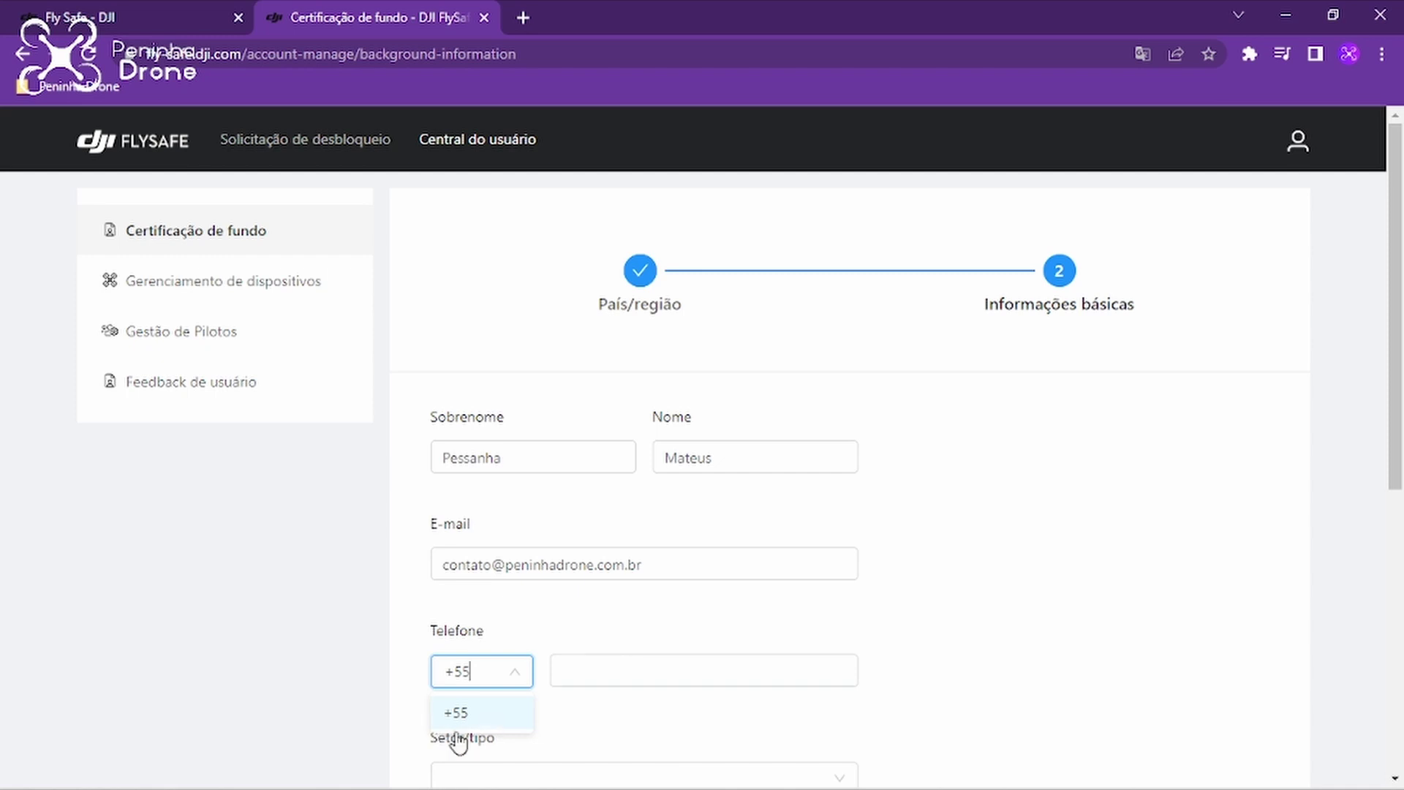
left_click(458, 713)
left_click(573, 671)
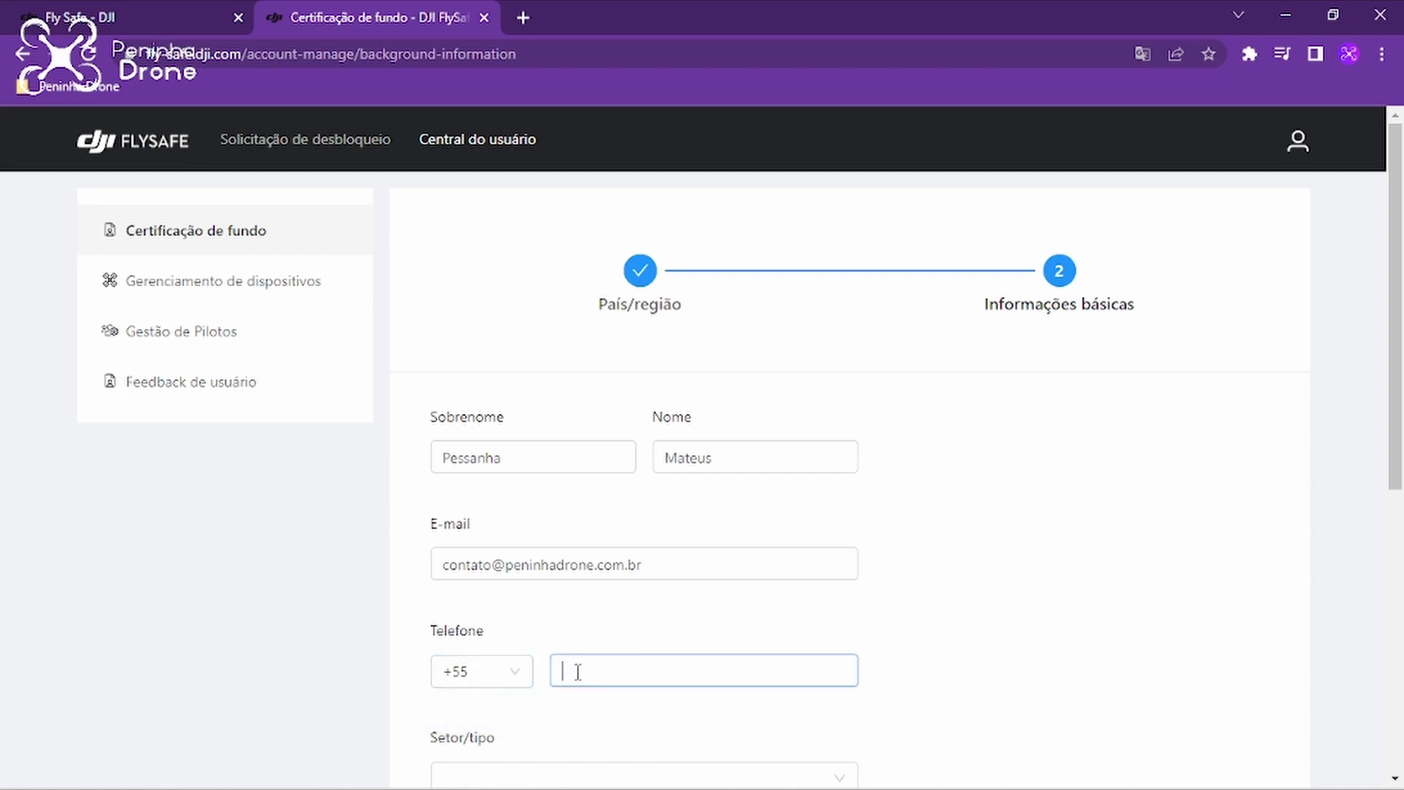
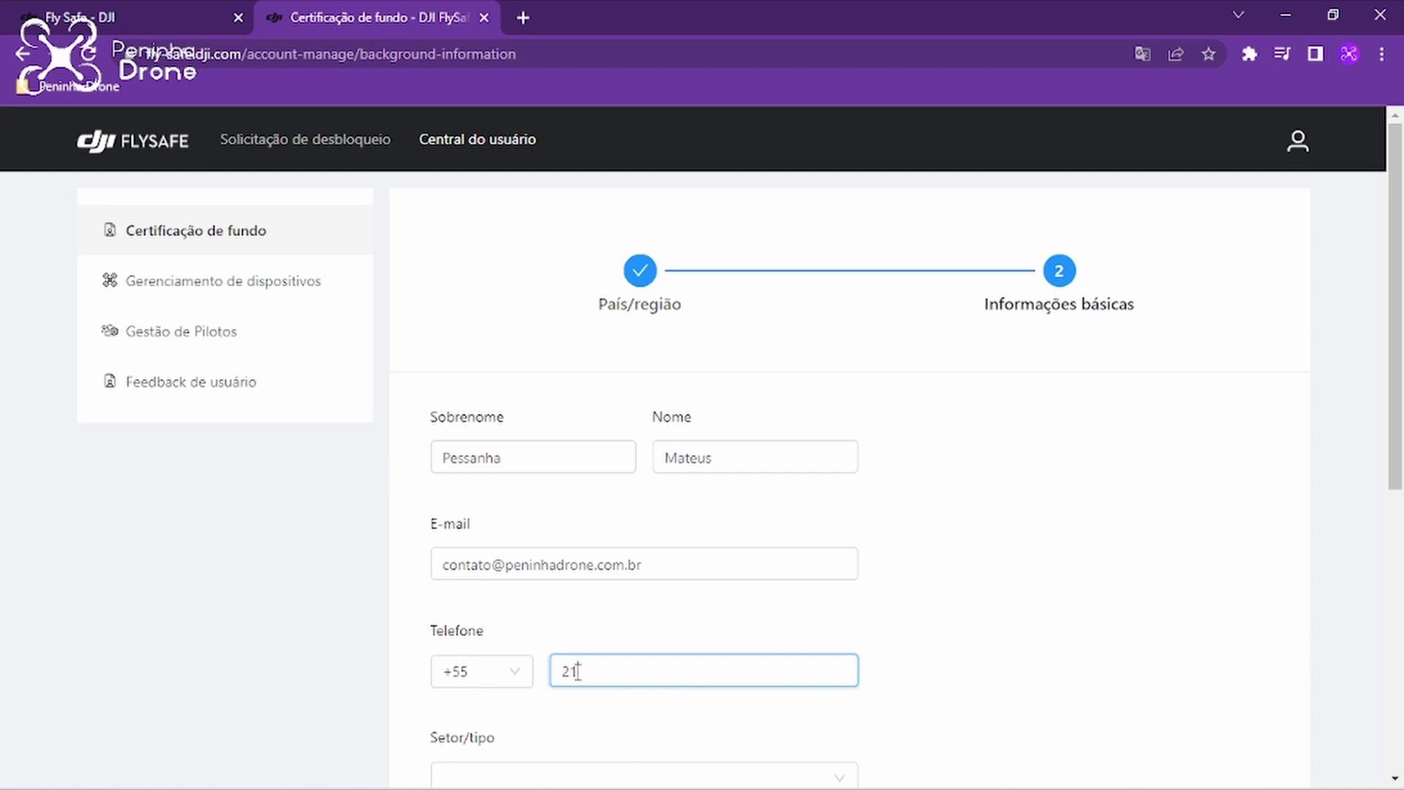
Choose Outros as the sector and submit the basic information.
key("Tab")
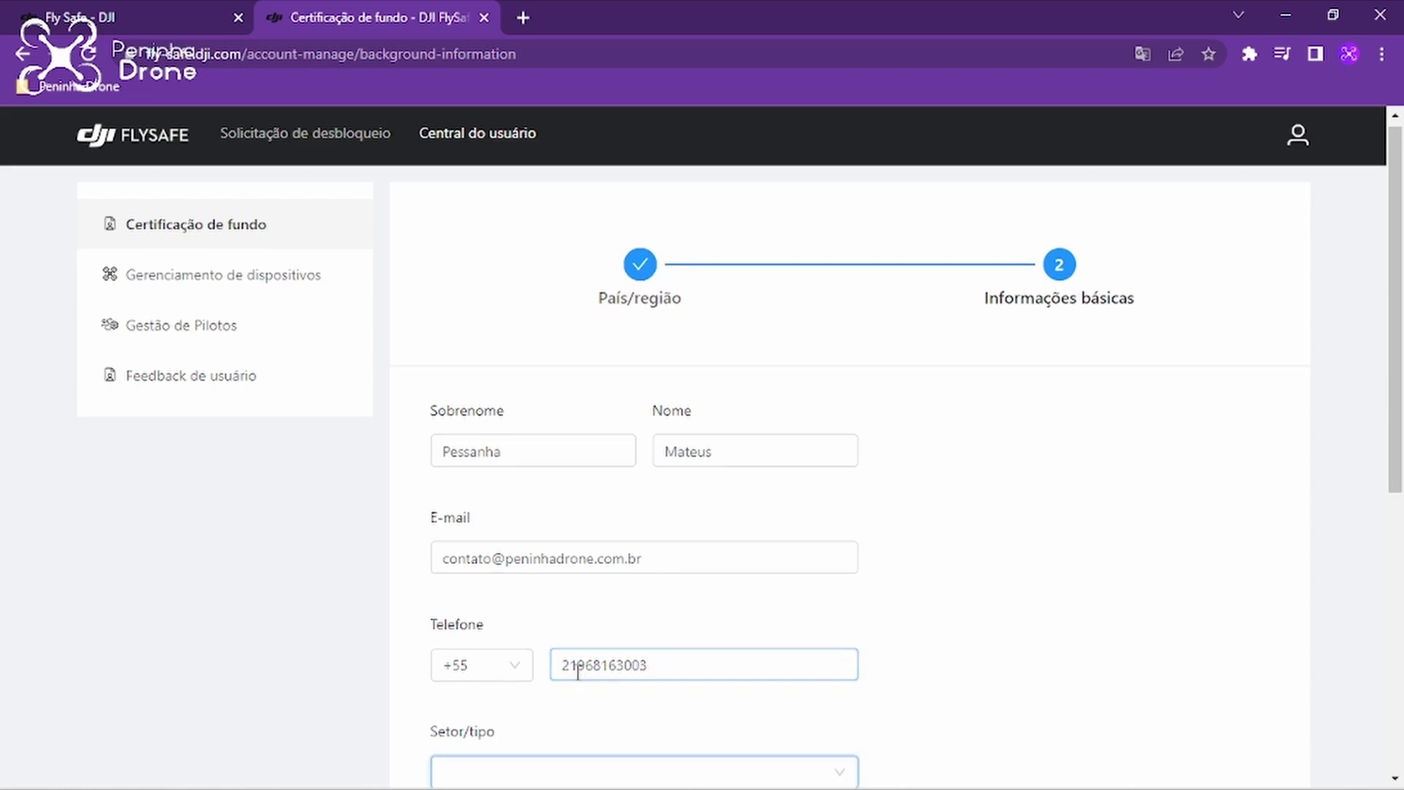
left_click_drag(1397, 474, 1397, 652)
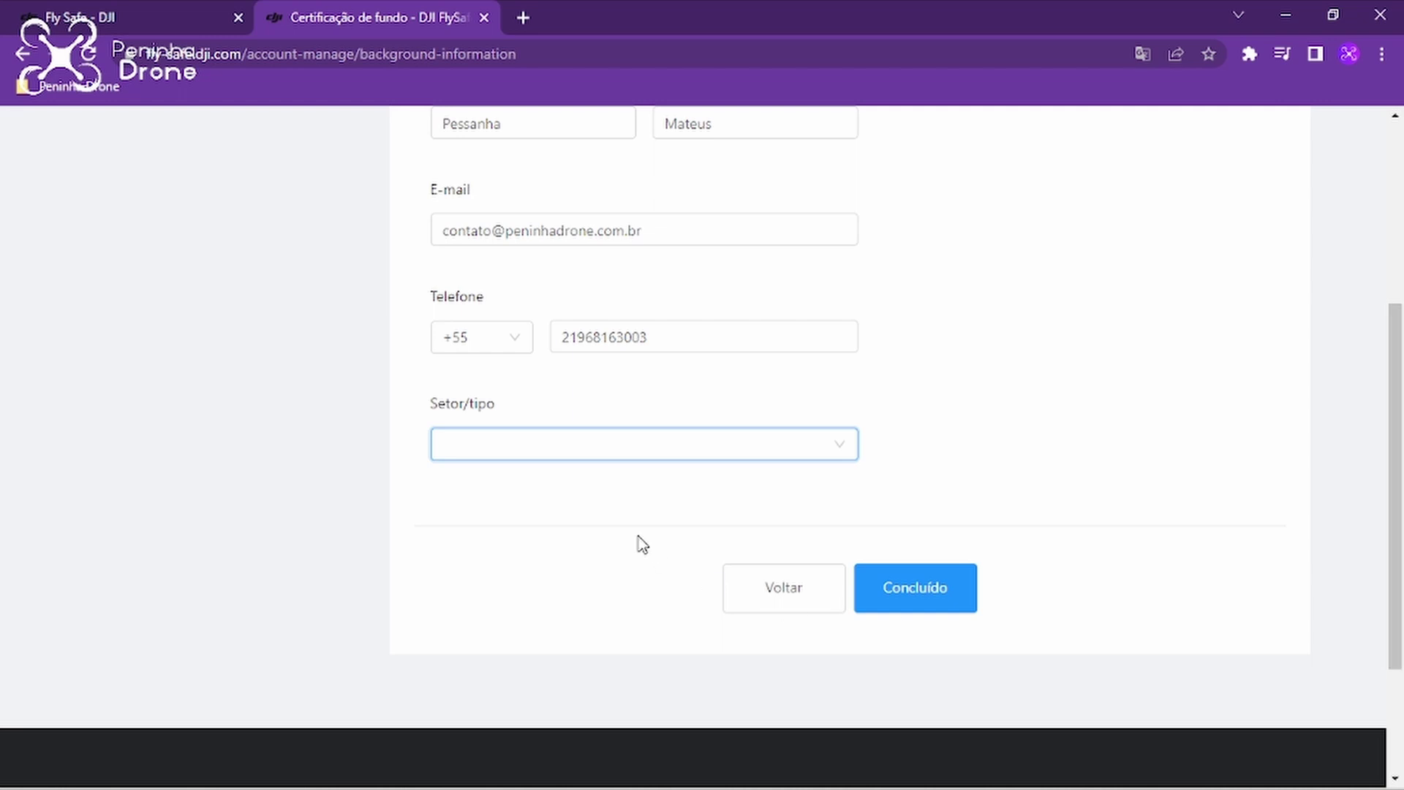
left_click(605, 453)
scroll(845, 516, "down", 4)
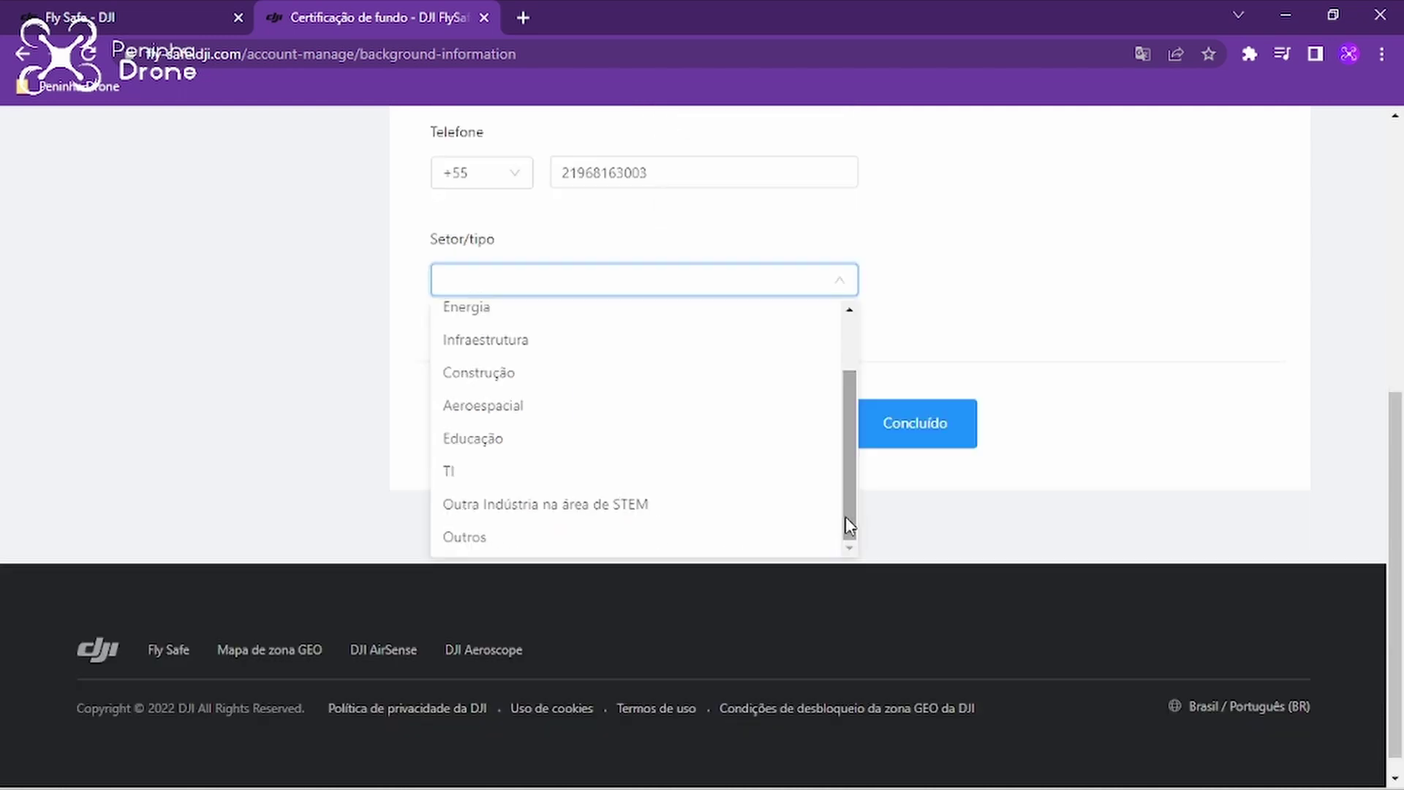
left_click(456, 541)
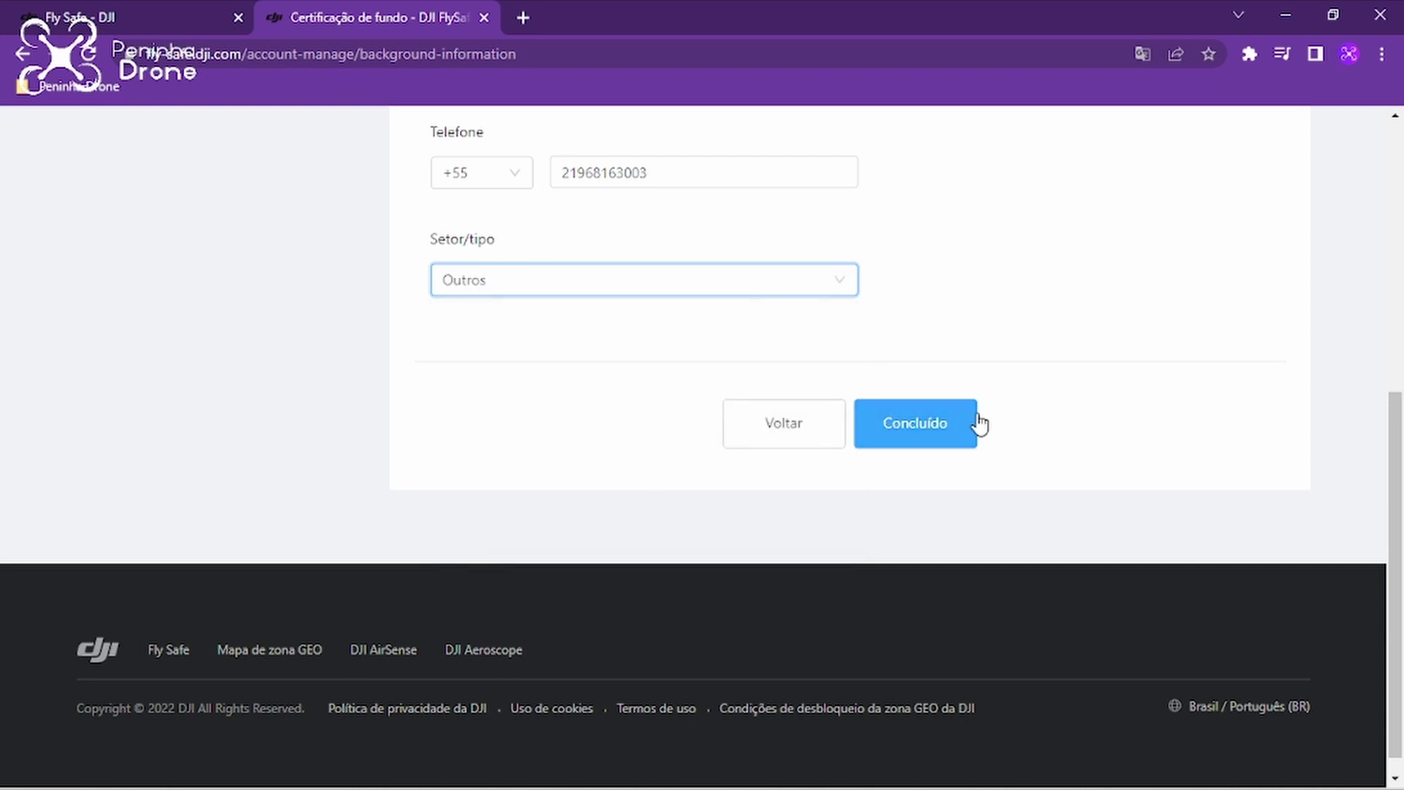
left_click(960, 431)
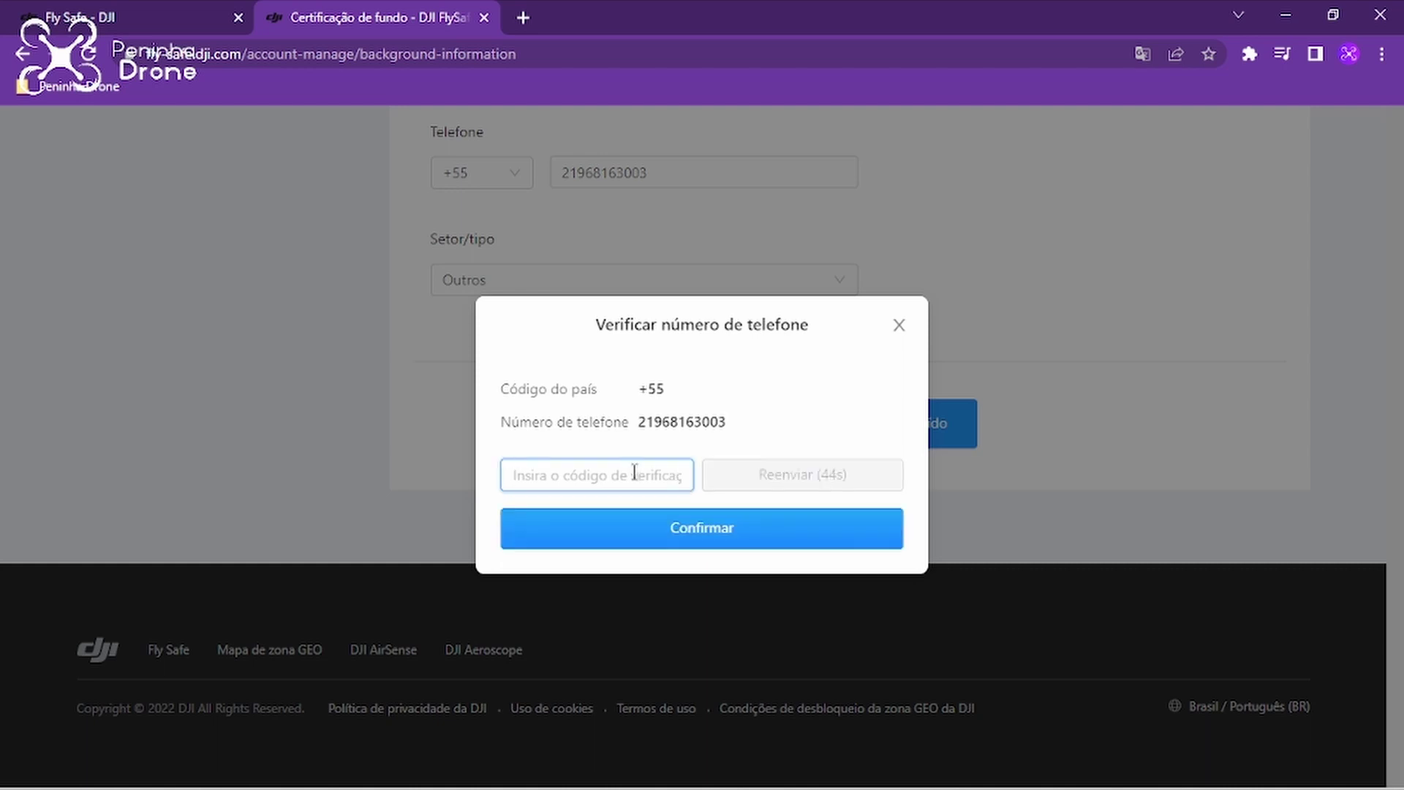
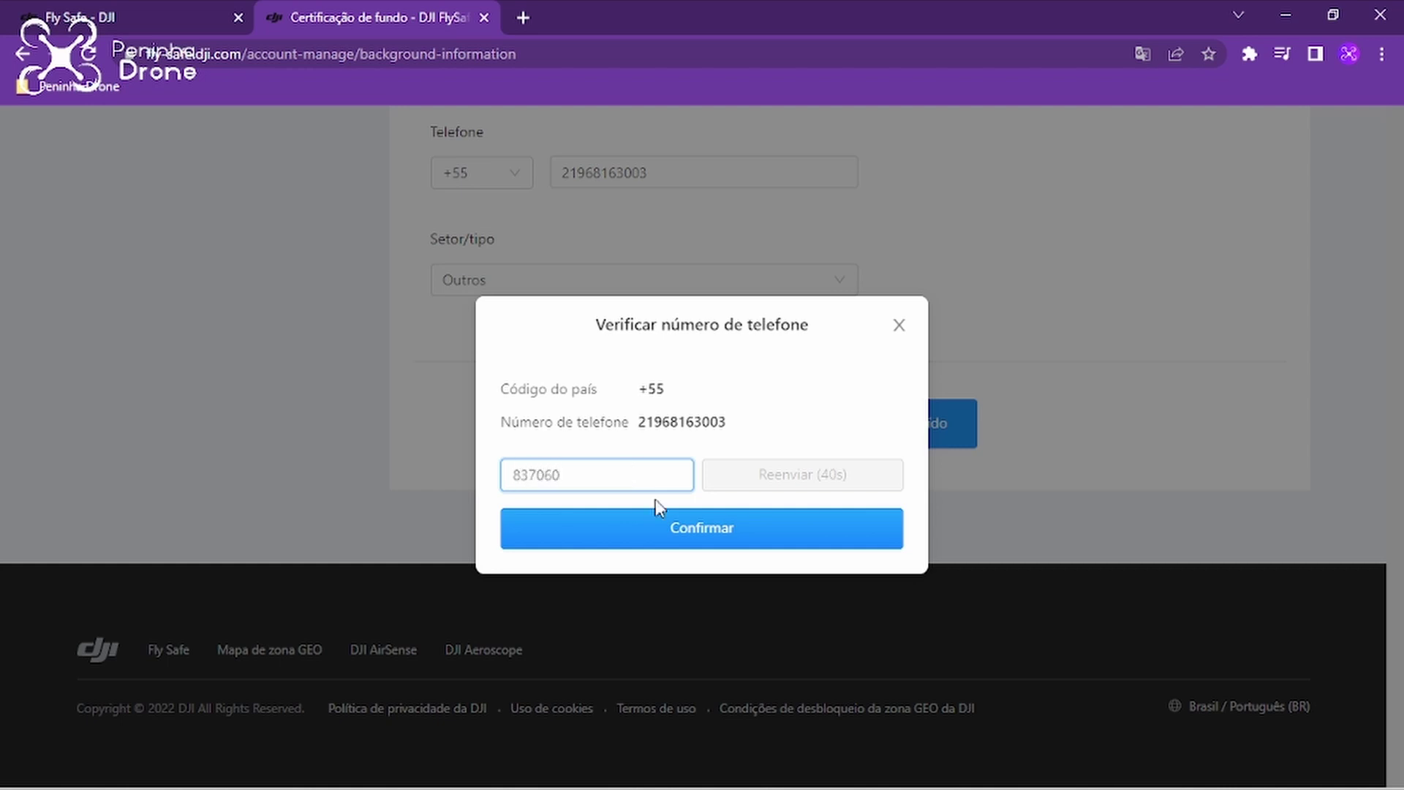
Enter the SMS verification code, confirm it, and go to the empty Gerenciamento de dispositivos list.
left_click(678, 524)
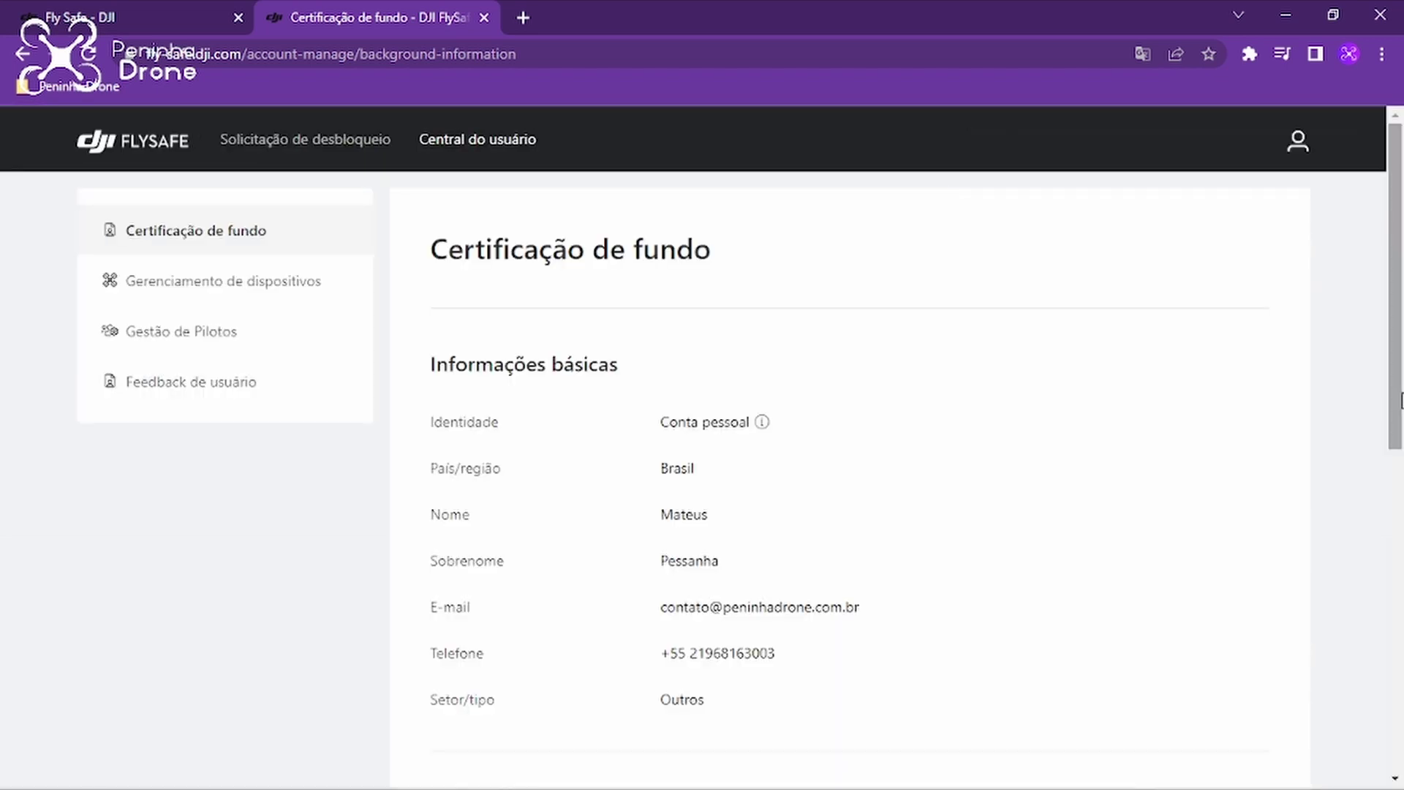
left_click_drag(1401, 400, 1399, 445)
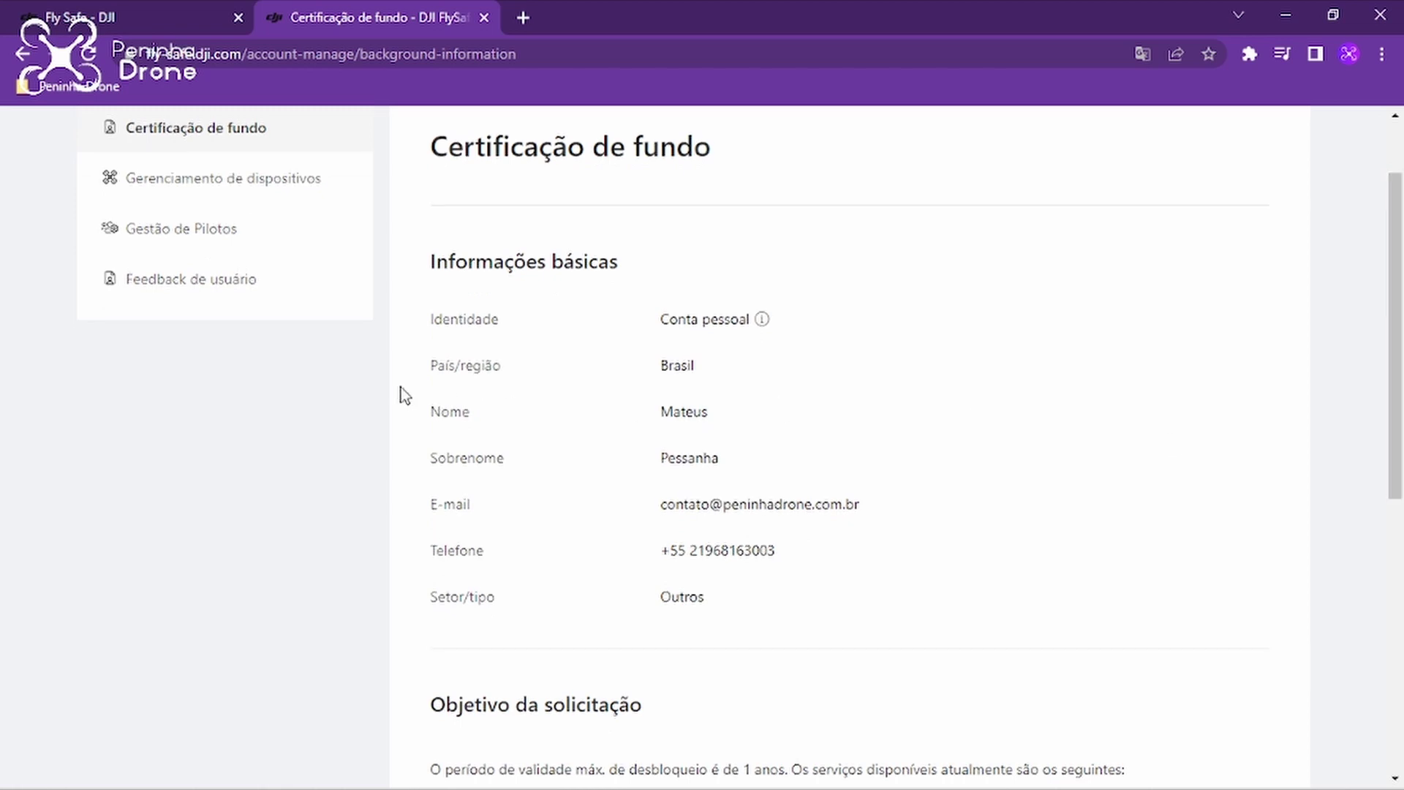
left_click(284, 187)
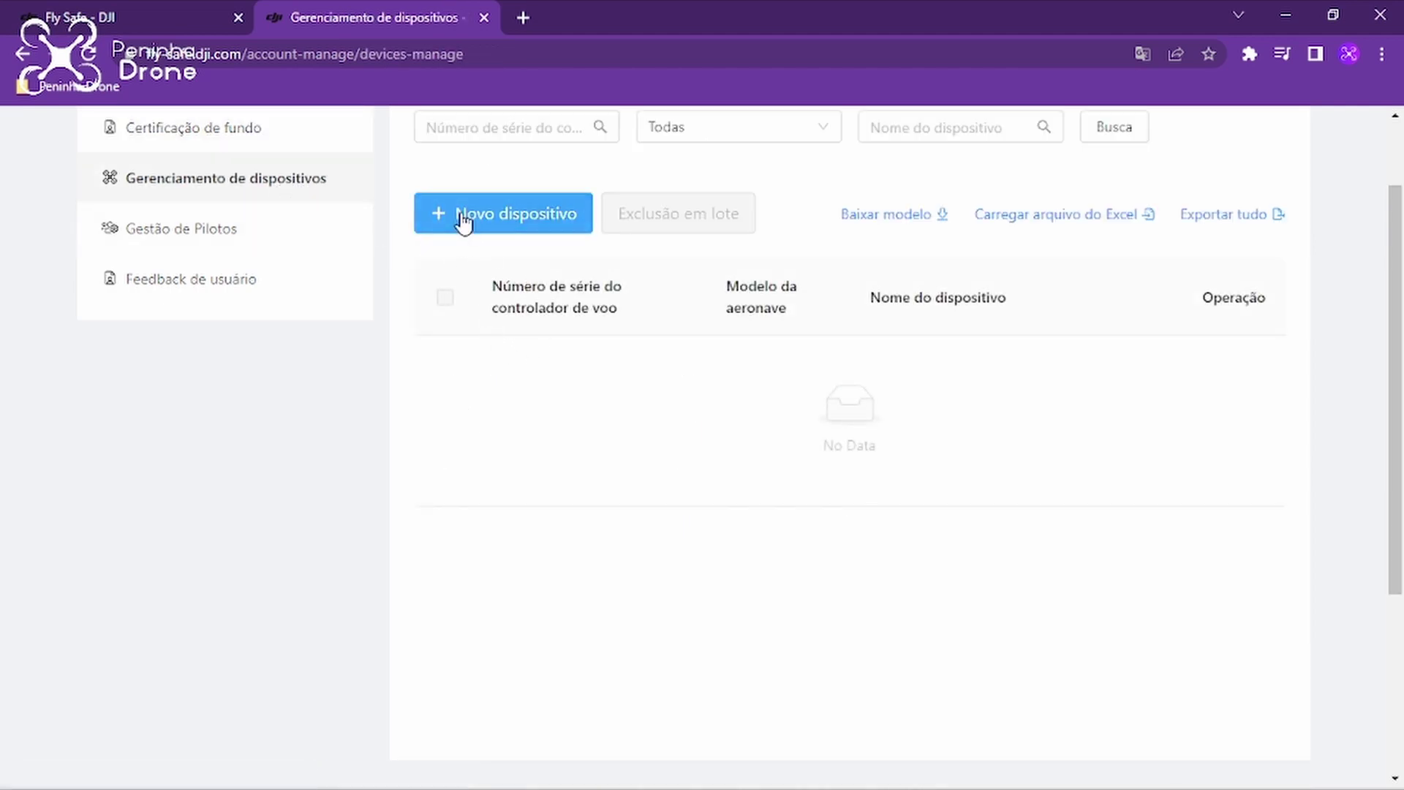
left_click(463, 219)
left_click(586, 374)
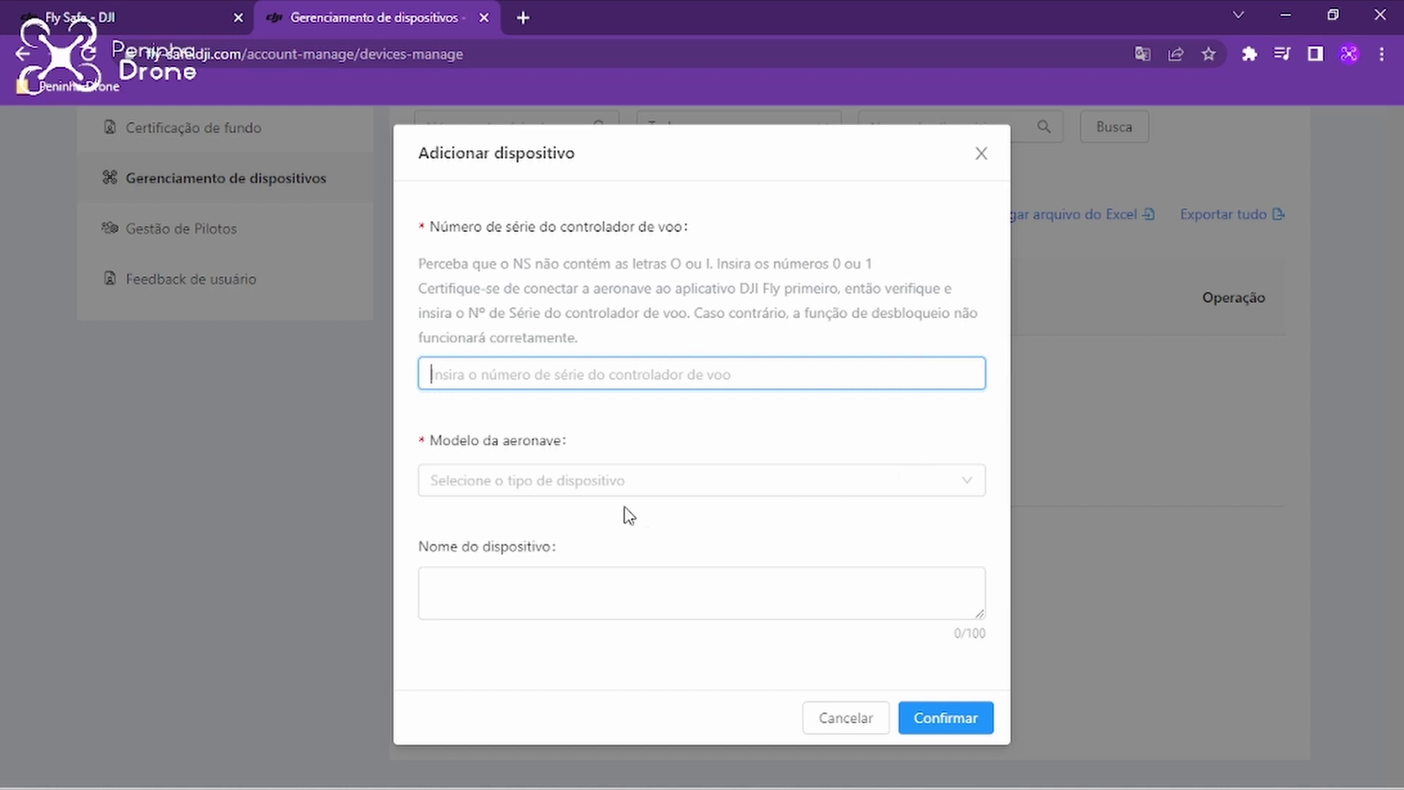
left_click(479, 482)
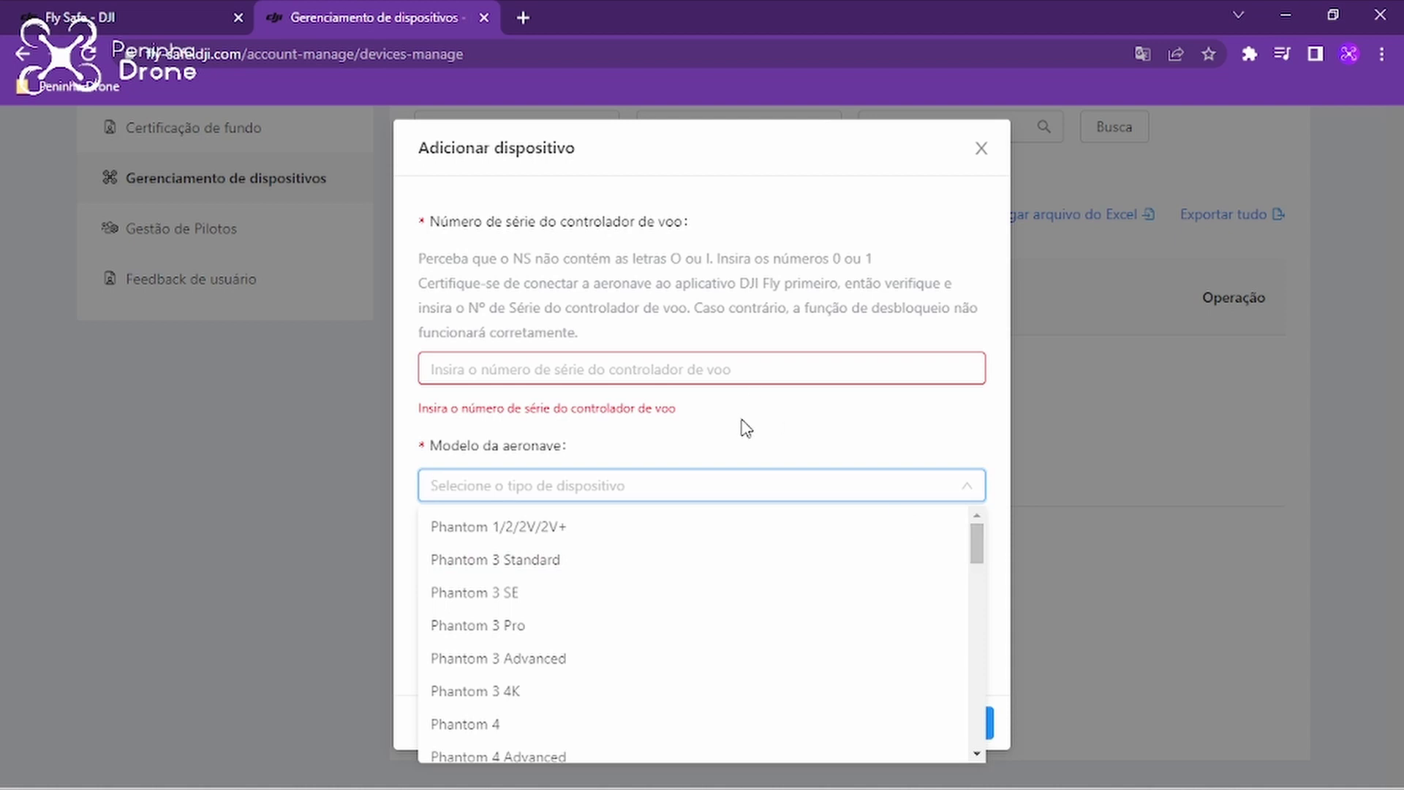
left_click(728, 448)
left_click(475, 596)
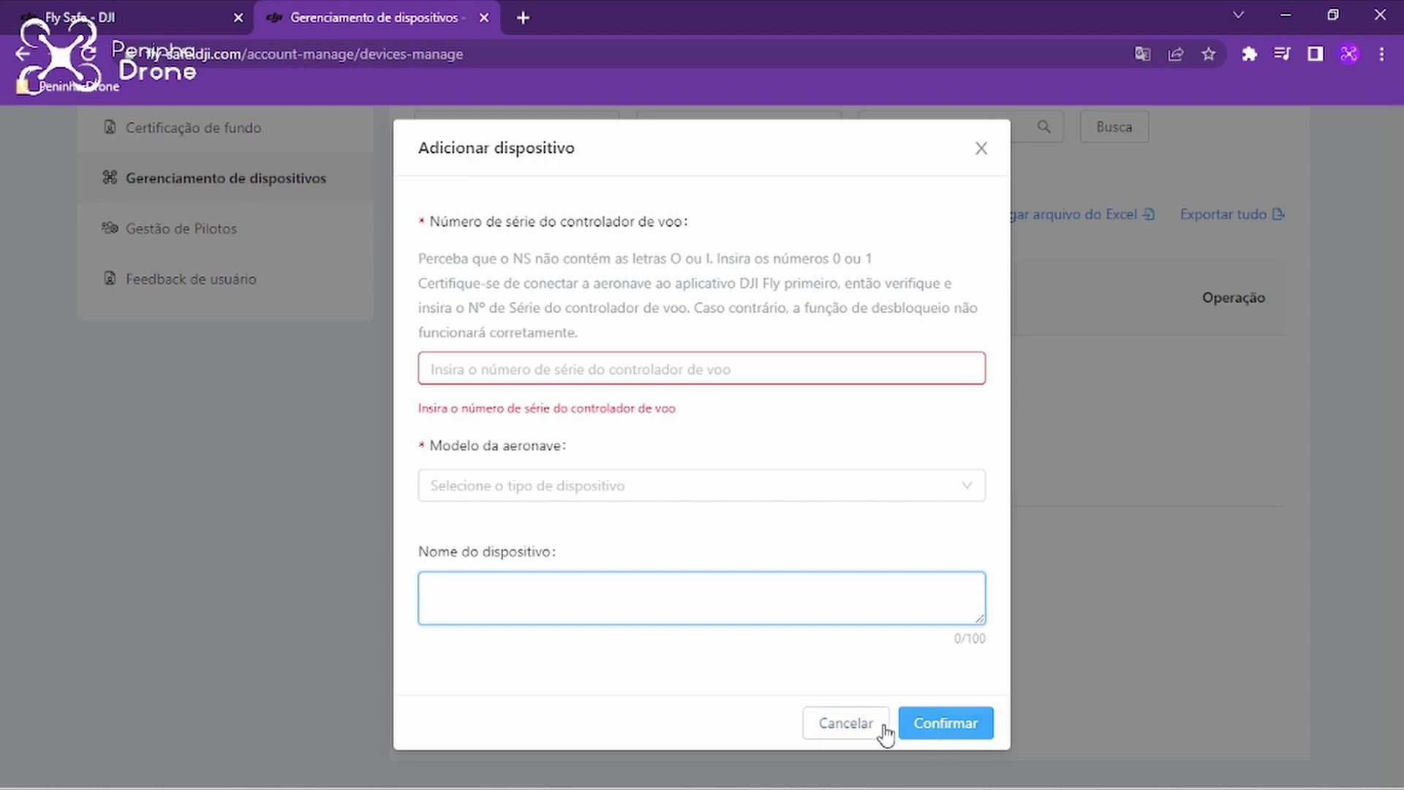
left_click(853, 725)
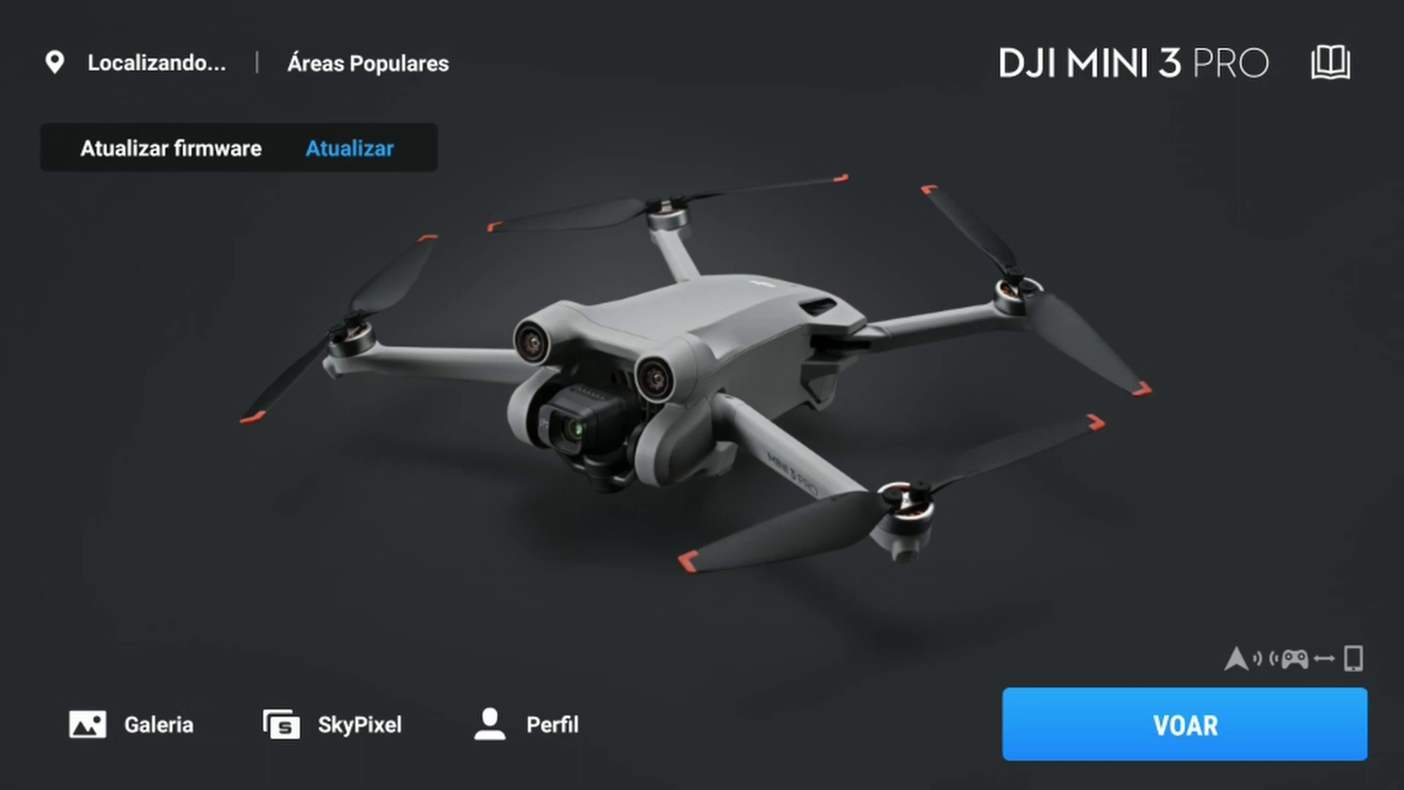
From Perfil > Configurações > Desbloquear Zona GEO, import the Santos Dumont Airport license to the aircraft.
left_click(489, 724)
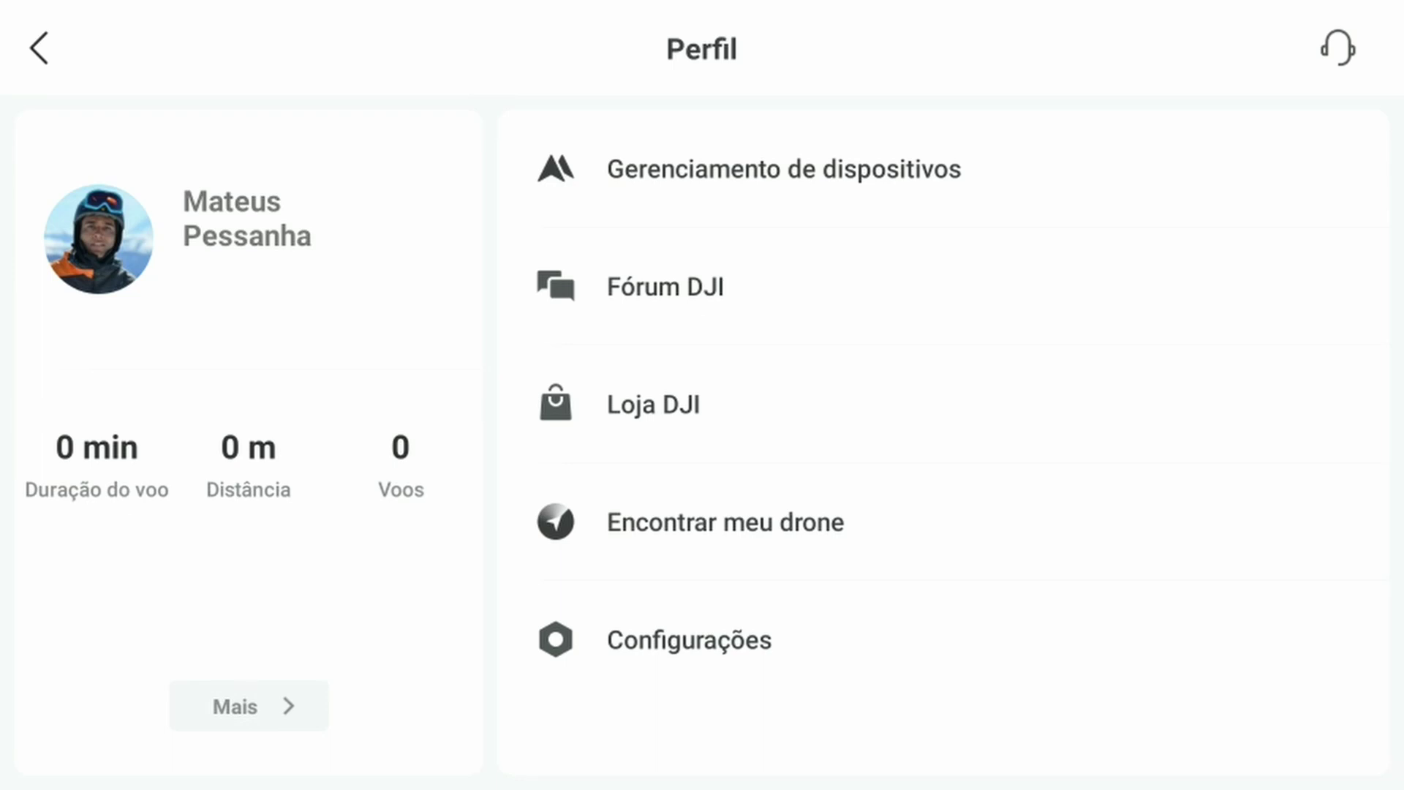
left_click(694, 652)
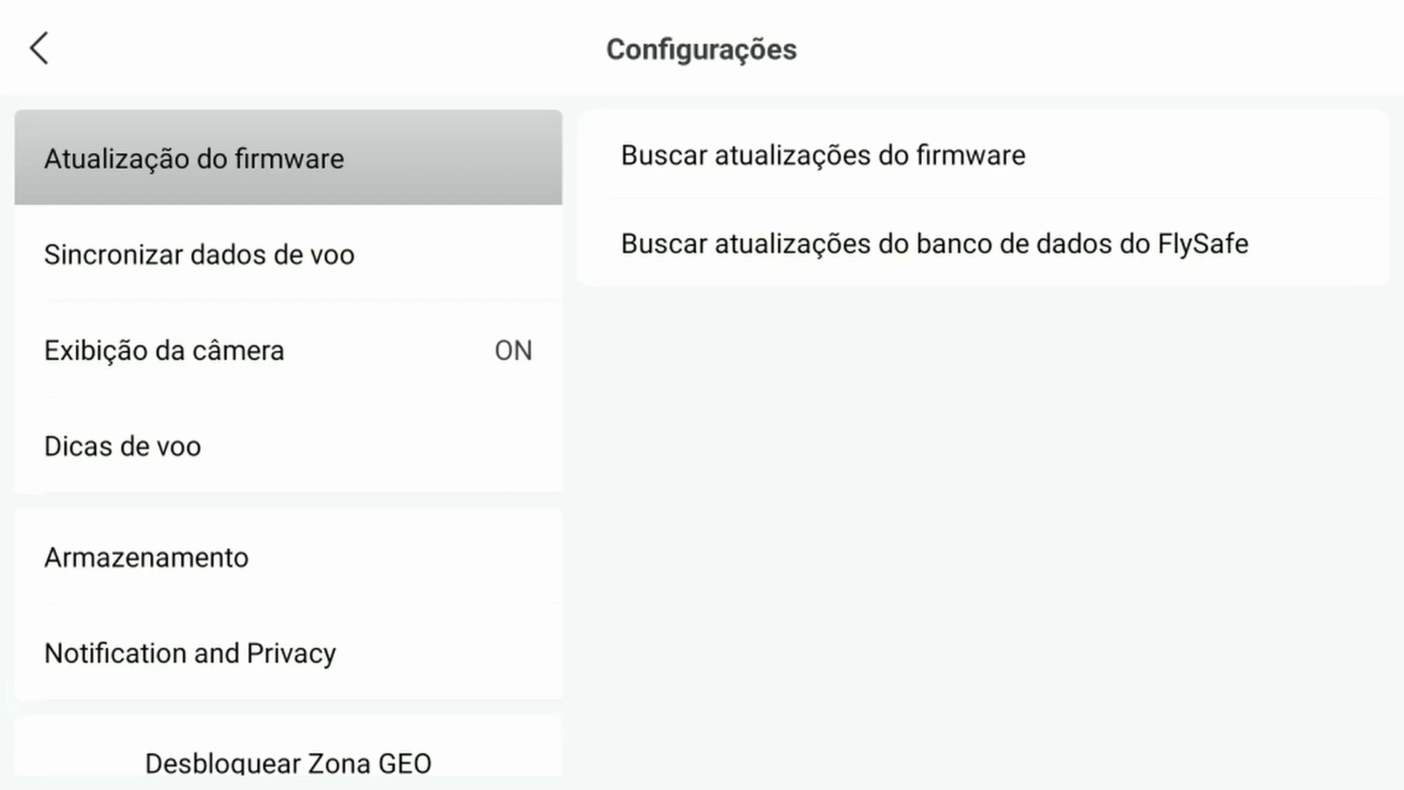
scroll(288, 439, "down", 5)
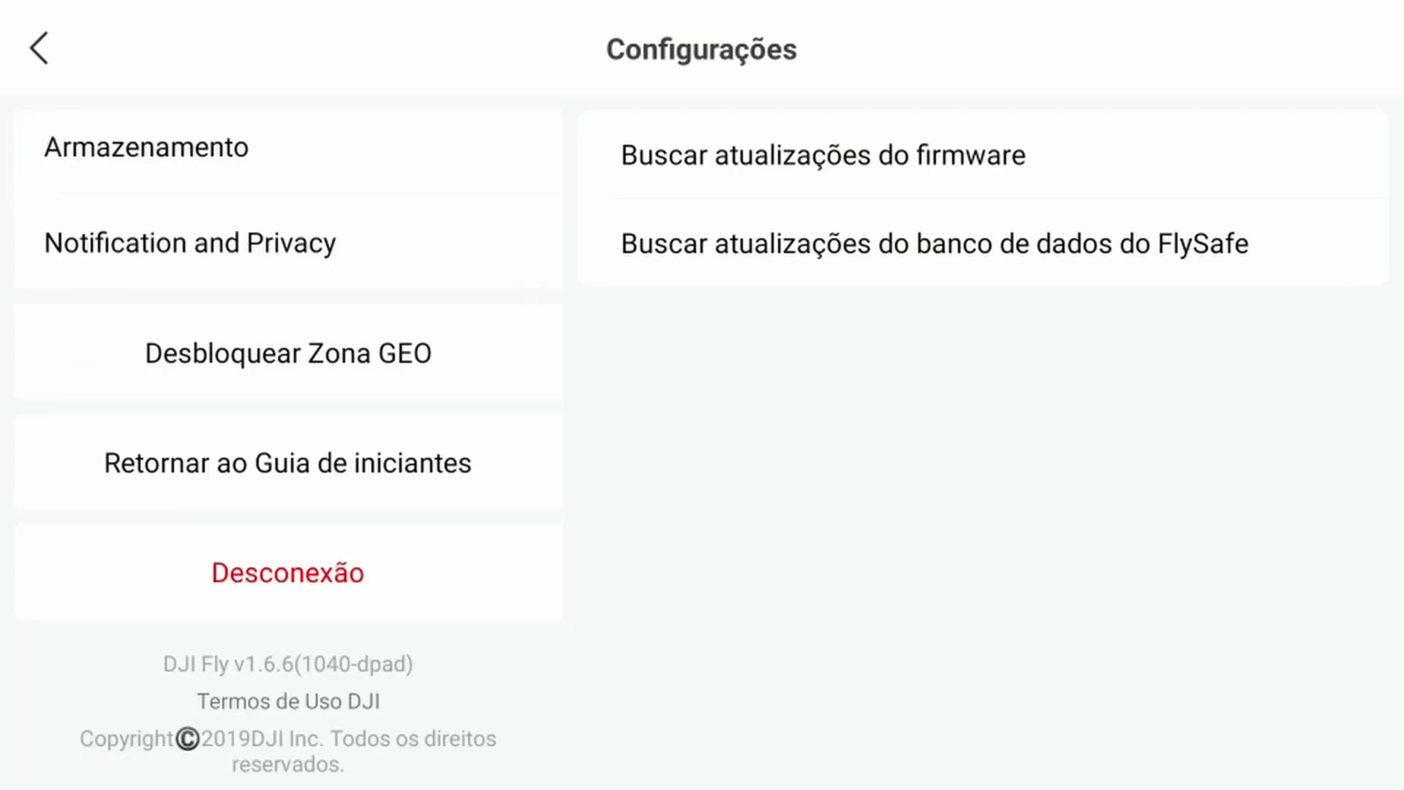
left_click(377, 380)
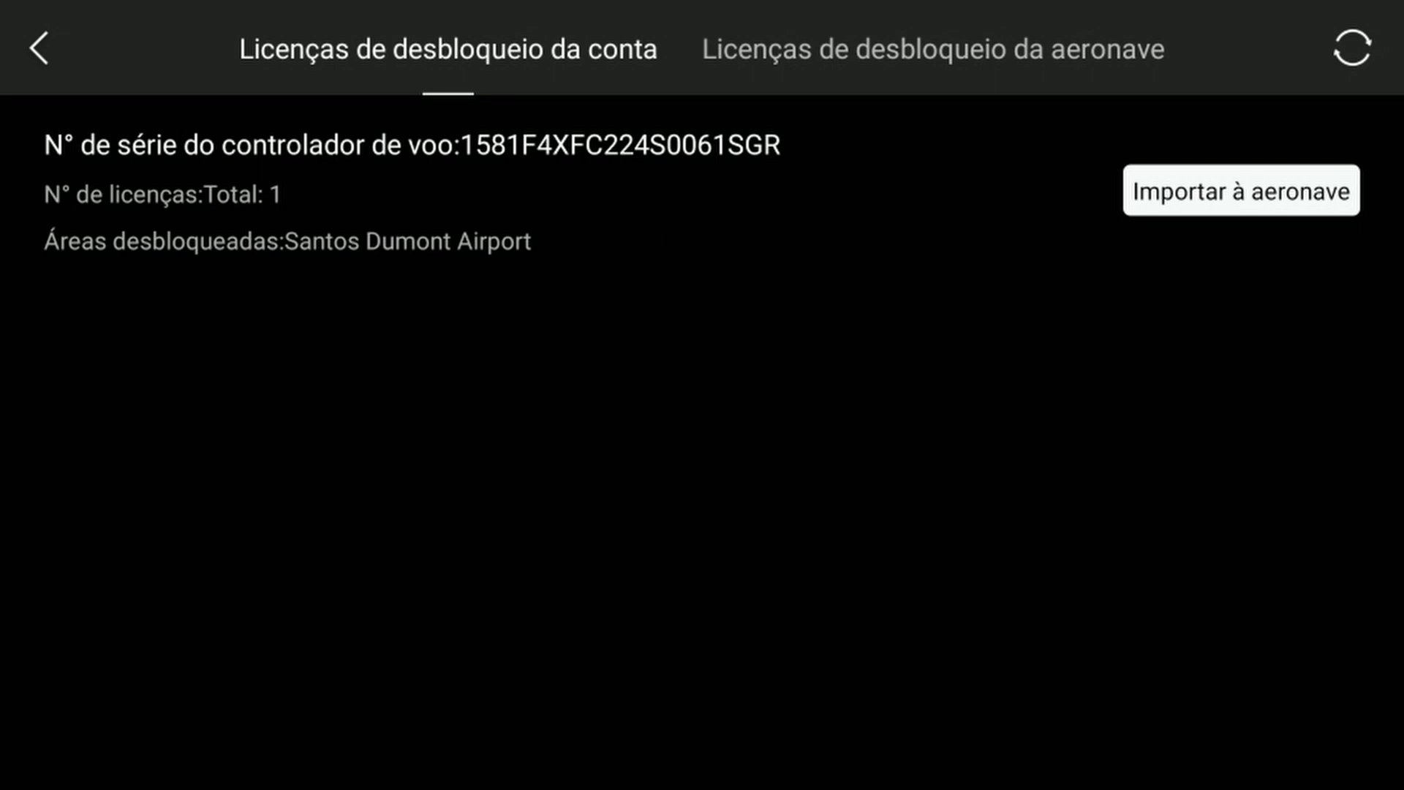
left_click(1255, 206)
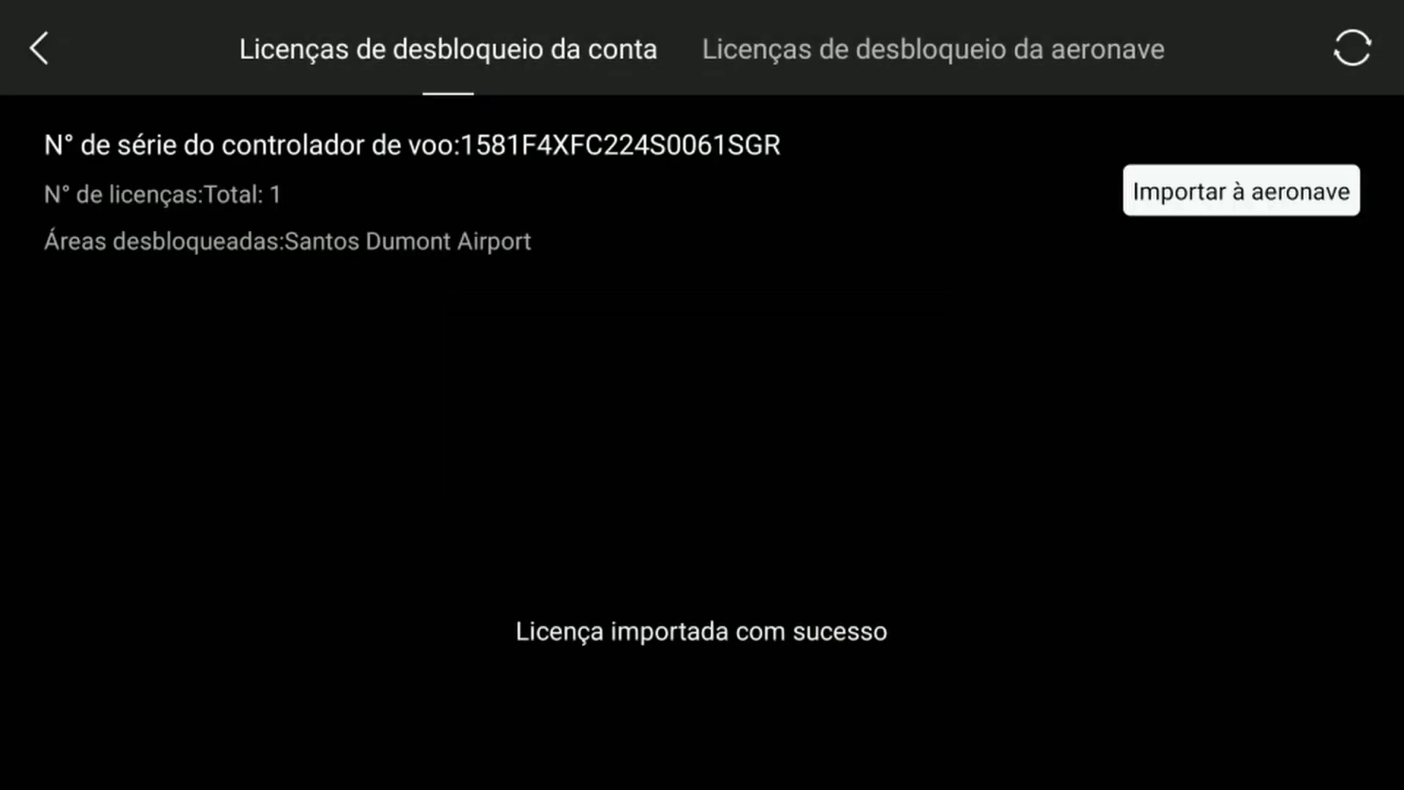